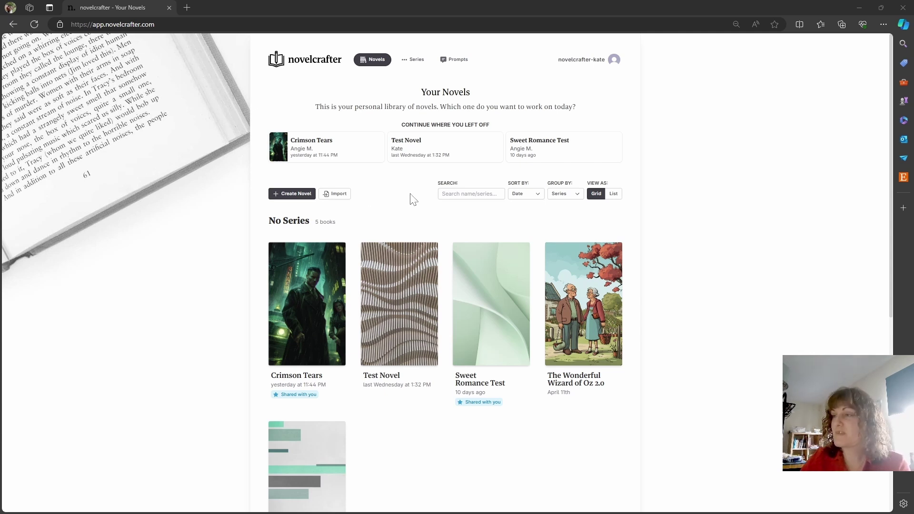
Review Novelcrafter's import formats with Word kept selected, then close without importing.
{"action": "left_click", "coordinate": [338, 196]}
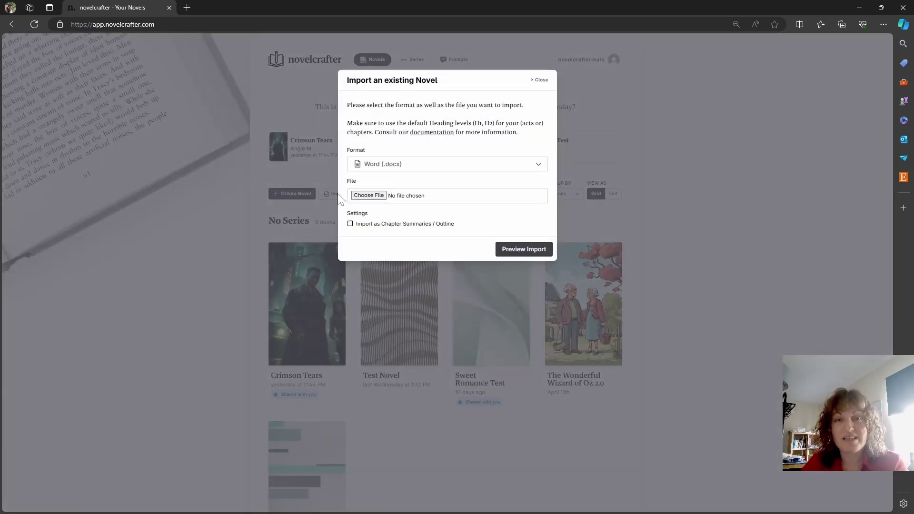
{"action": "left_click", "coordinate": [408, 168]}
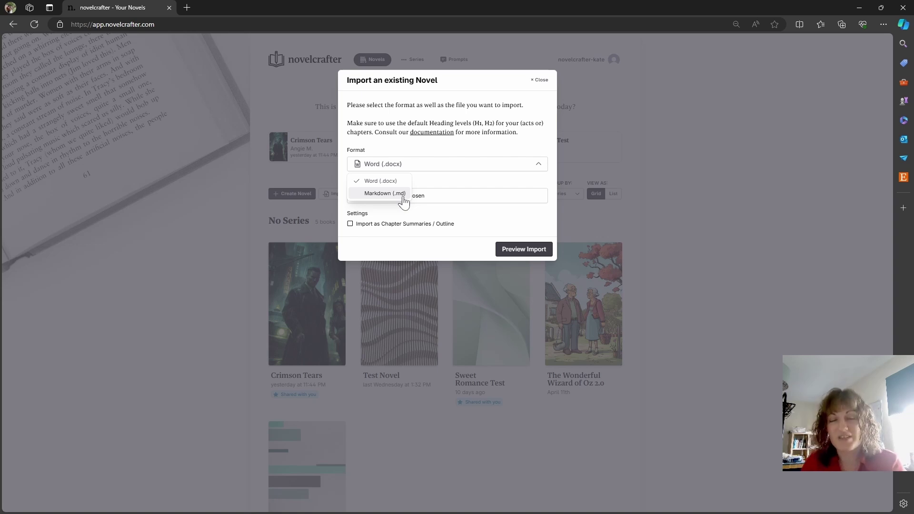
{"action": "left_click", "coordinate": [458, 205]}
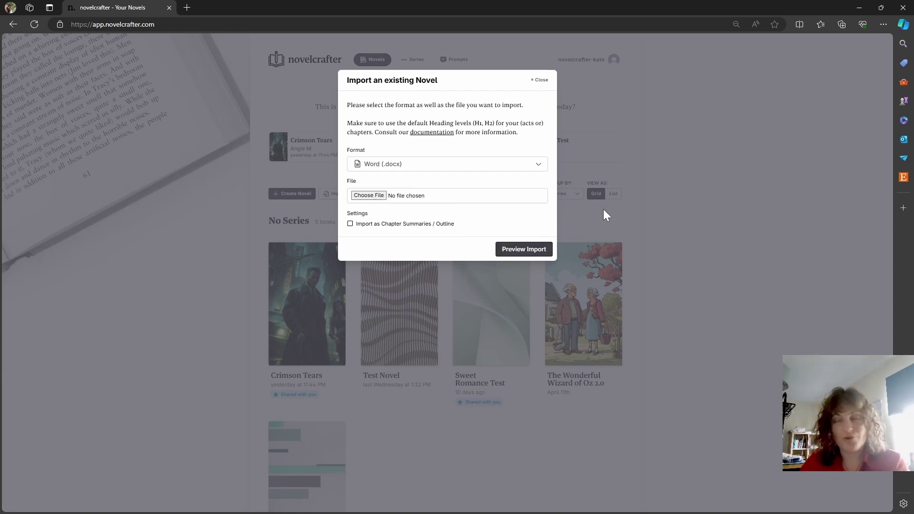
{"action": "left_click", "coordinate": [540, 82]}
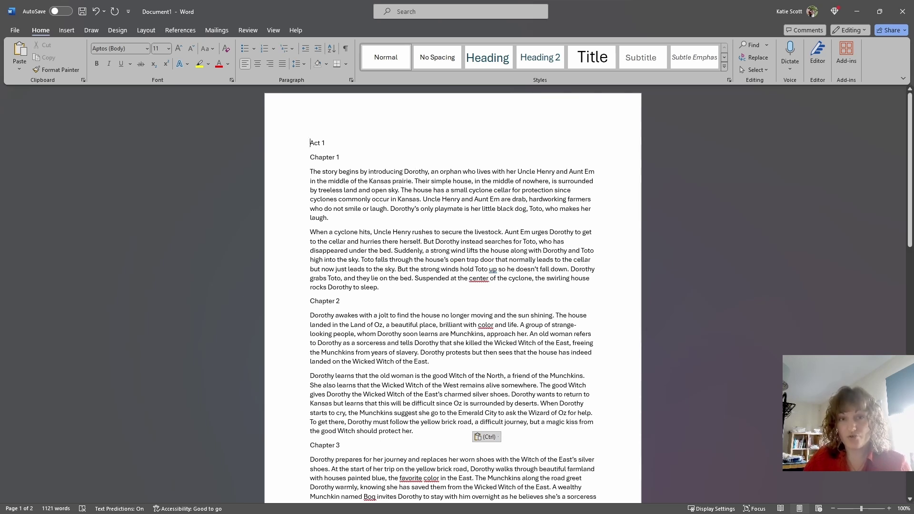
Give the Act 1 and Act 2 lines the Heading 1 style in the Word story.
{"action": "left_click_drag", "start_coordinate": [309, 143], "coordinate": [328, 143]}
{"action": "left_click", "coordinate": [498, 58]}
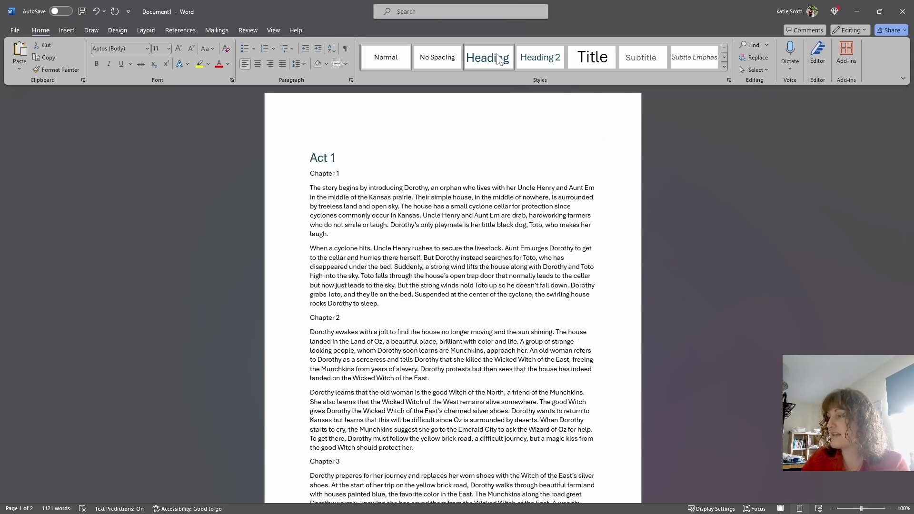
{"action": "left_click", "coordinate": [408, 179]}
{"action": "scroll", "coordinate": [408, 180], "scroll_direction": "down", "scroll_amount": 8}
{"action": "scroll", "coordinate": [408, 215], "scroll_direction": "down", "scroll_amount": 6}
{"action": "left_click_drag", "start_coordinate": [310, 319], "coordinate": [329, 319]}
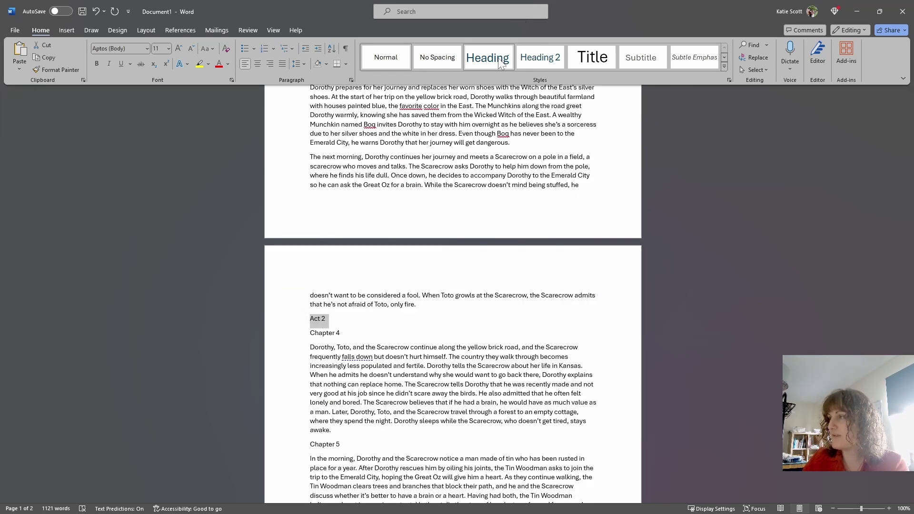
{"action": "key", "text": "ctrl+alt+1"}
{"action": "scroll", "coordinate": [404, 227], "scroll_direction": "up", "scroll_amount": 9}
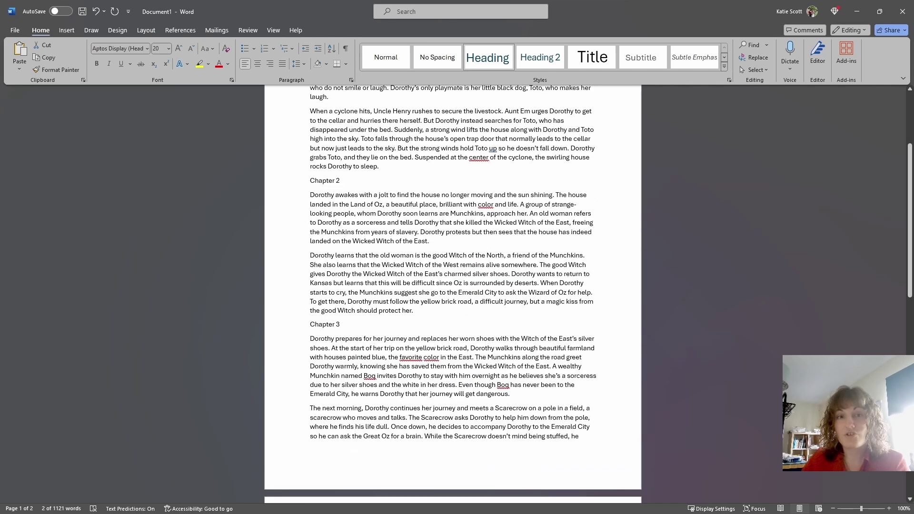
Make the Chapter 1 and Chapter 2 lines Heading 2 in Word.
{"action": "scroll", "coordinate": [453, 290], "scroll_direction": "up", "scroll_amount": 3}
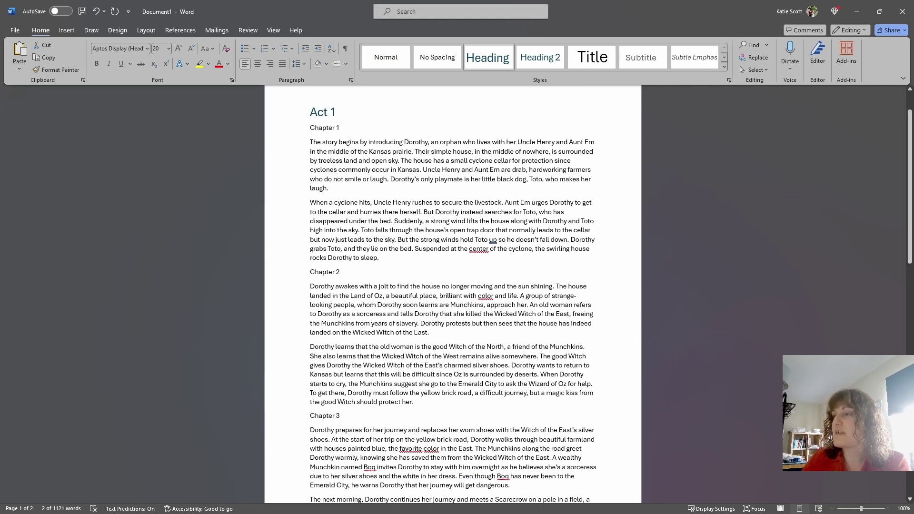
{"action": "double_click", "coordinate": [322, 127]}
{"action": "key", "text": "shift+End"}
{"action": "key", "text": "ctrl+alt+2"}
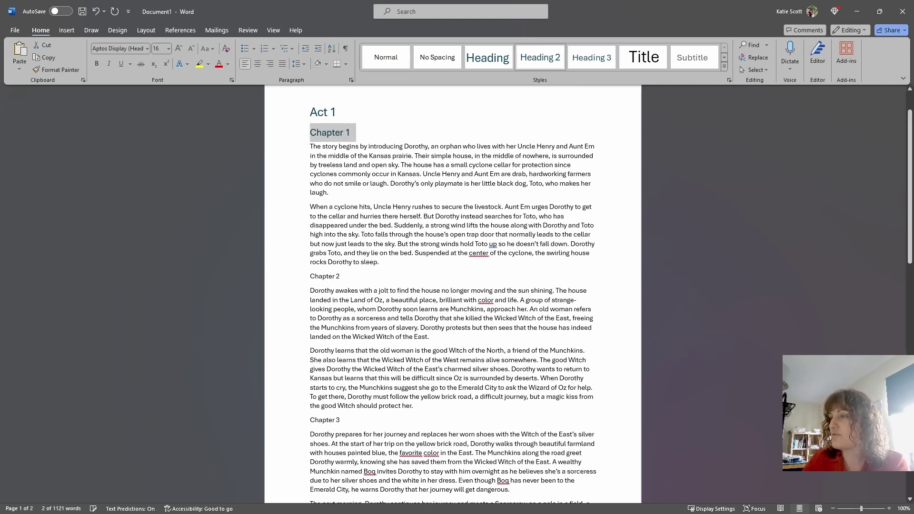
{"action": "left_click", "coordinate": [325, 276]}
{"action": "key", "text": "shift+End"}
{"action": "key", "text": "ctrl+alt+2"}
Apply Heading 2 to the Chapter 3, Chapter 4 and Chapter 5 lines.
{"action": "scroll", "coordinate": [452, 291], "scroll_direction": "down", "scroll_amount": 3}
{"action": "triple_click", "coordinate": [325, 330]}
{"action": "left_click", "coordinate": [540, 58]}
{"action": "scroll", "coordinate": [453, 291], "scroll_direction": "down", "scroll_amount": 9}
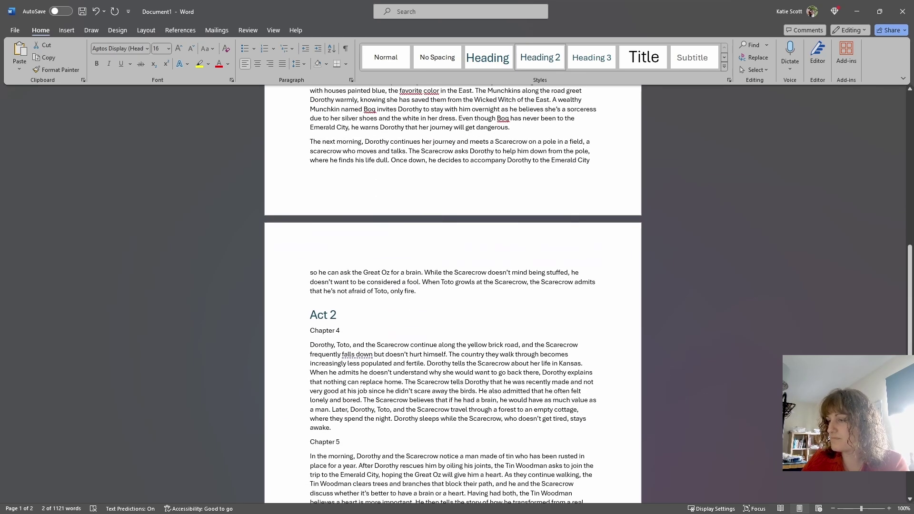
{"action": "triple_click", "coordinate": [325, 330]}
{"action": "left_click", "coordinate": [531, 48]}
{"action": "scroll", "coordinate": [453, 291], "scroll_direction": "down", "scroll_amount": 4}
{"action": "triple_click", "coordinate": [325, 334]}
{"action": "left_click", "coordinate": [540, 57]}
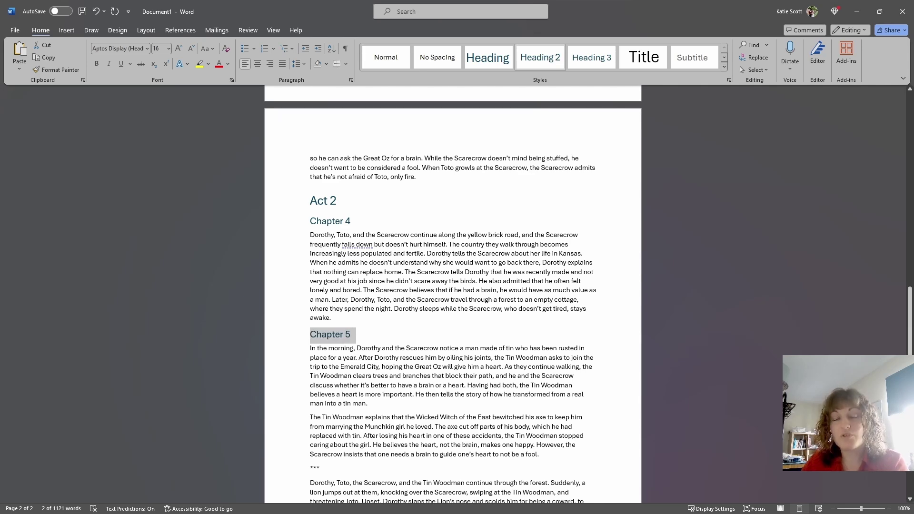
Check the *** scene break and Chapter 4 styles, save as Wizard of Oz 1, return to Novelcrafter.
{"action": "scroll", "coordinate": [453, 290], "scroll_direction": "down", "scroll_amount": 3}
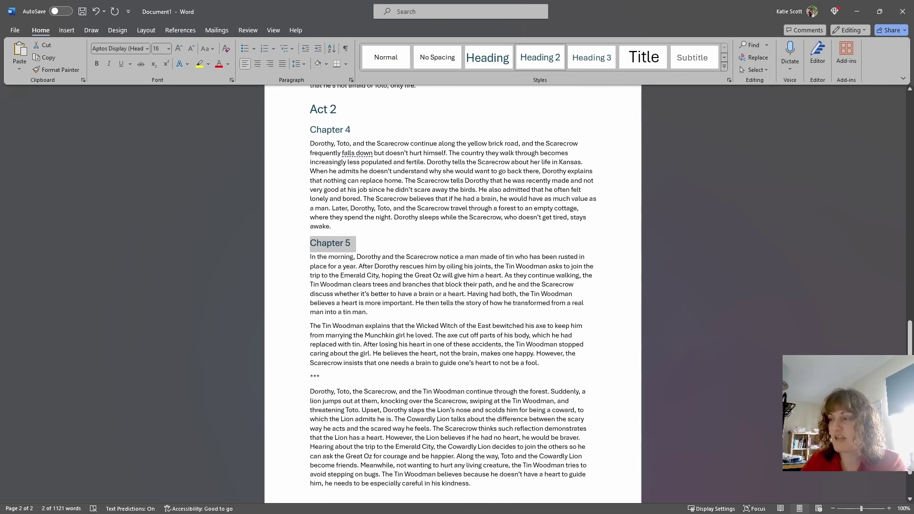
{"action": "left_click", "coordinate": [315, 376]}
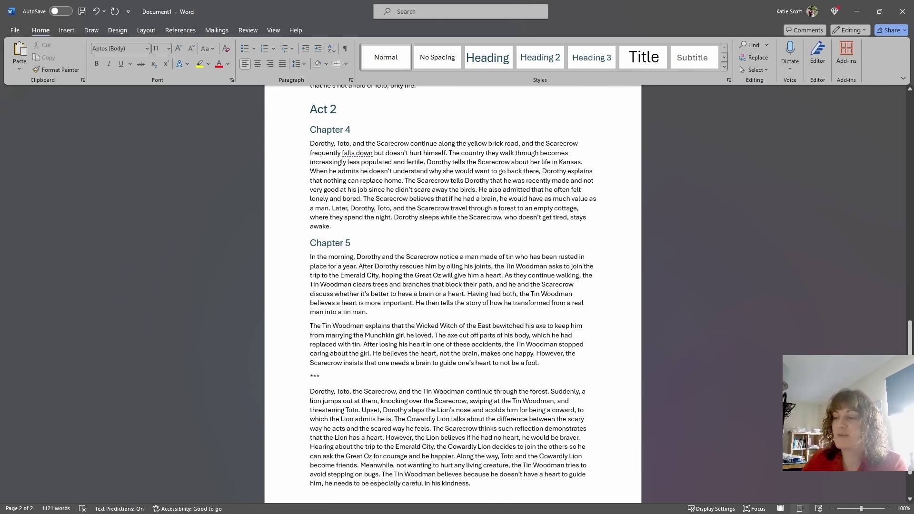
{"action": "double_click", "coordinate": [315, 377]}
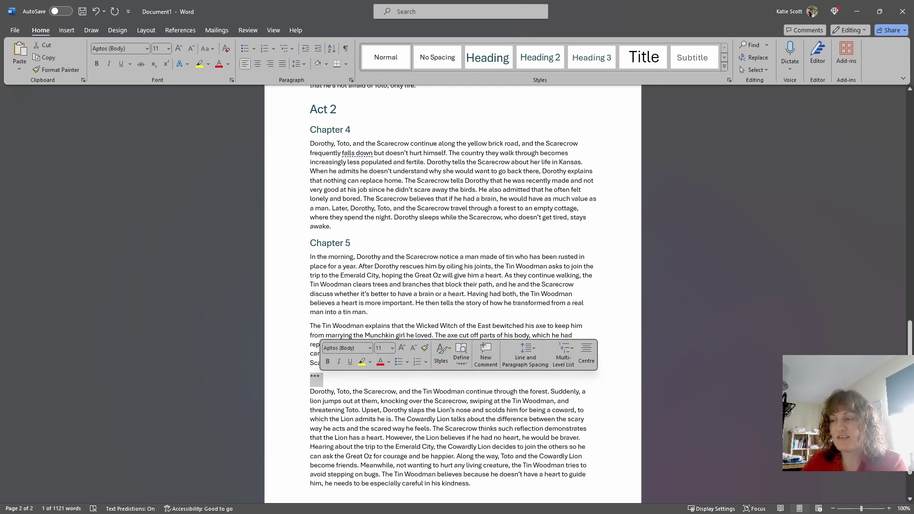
{"action": "left_click", "coordinate": [45, 367]}
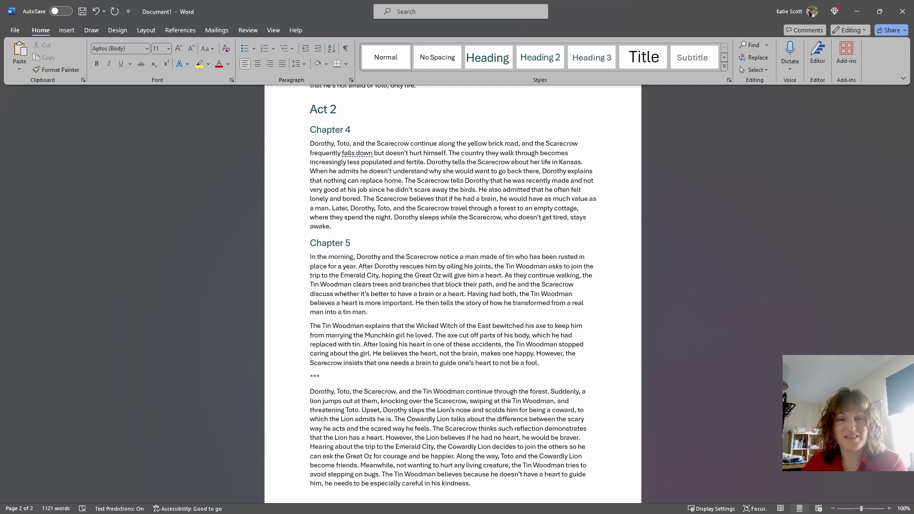
{"action": "left_click", "coordinate": [340, 129]}
{"action": "scroll", "coordinate": [191, 95], "scroll_direction": "up", "scroll_amount": 1}
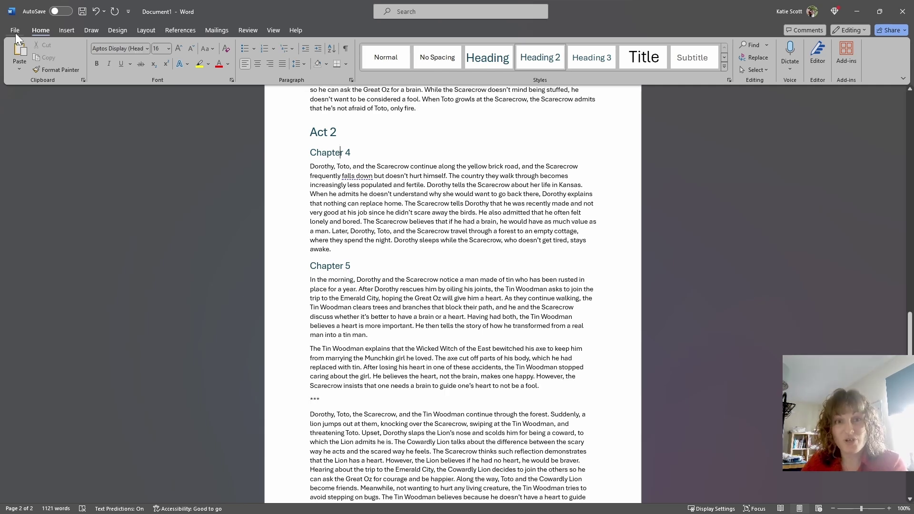
{"action": "left_click", "coordinate": [15, 30]}
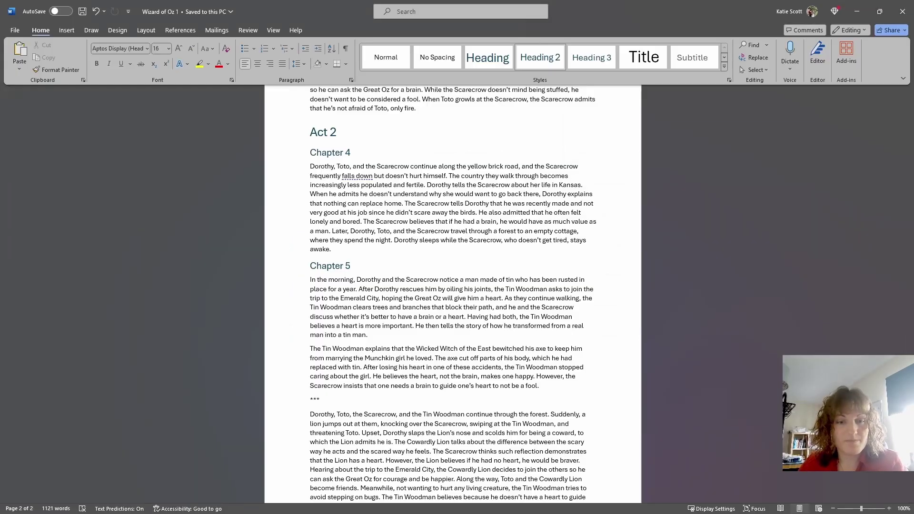
{"action": "key", "text": "alt+Tab"}
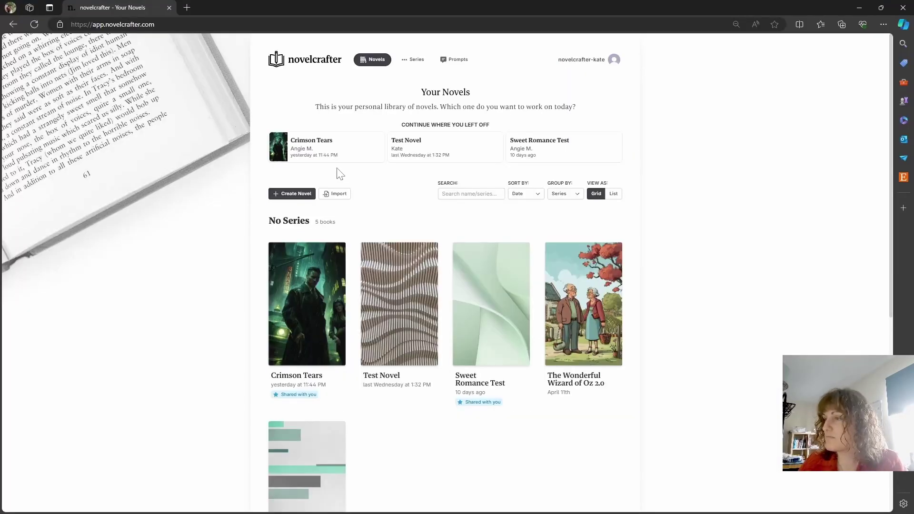
Pick Wizard of Oz 1.docx from the Downloads folder as the Word file to import.
{"action": "left_click", "coordinate": [339, 194]}
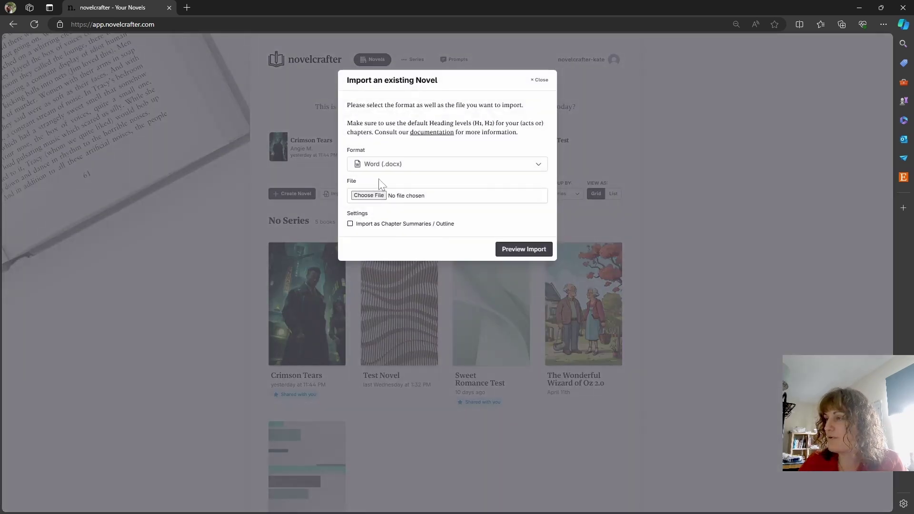
{"action": "left_click", "coordinate": [371, 196]}
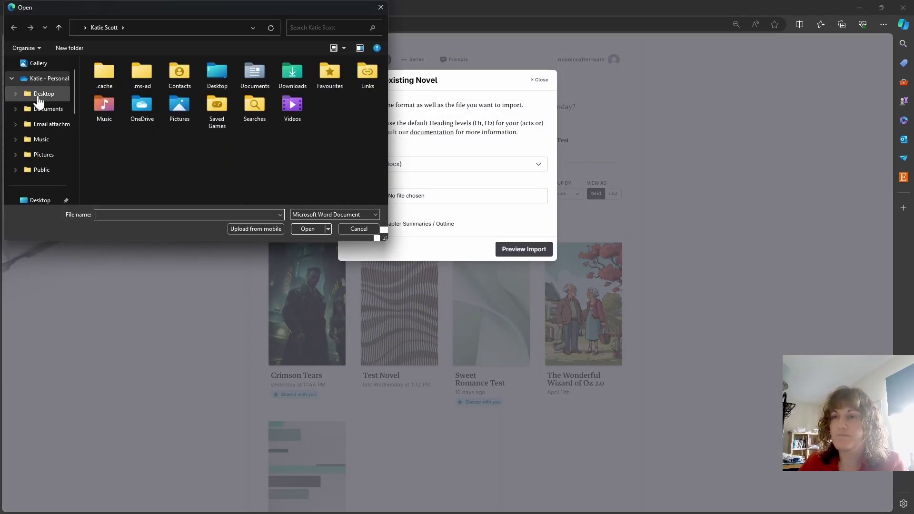
{"action": "scroll", "coordinate": [45, 147], "scroll_direction": "down", "scroll_amount": 2}
{"action": "left_click", "coordinate": [44, 124]}
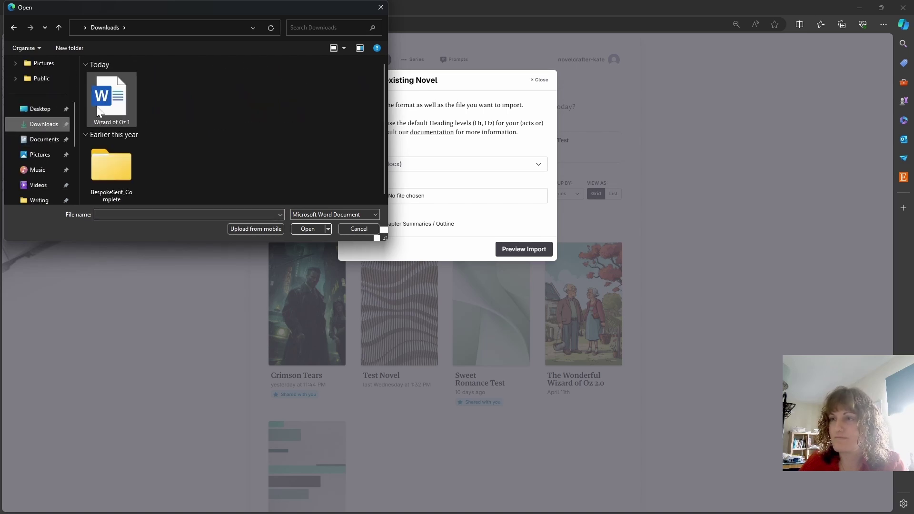
{"action": "double_click", "coordinate": [98, 104]}
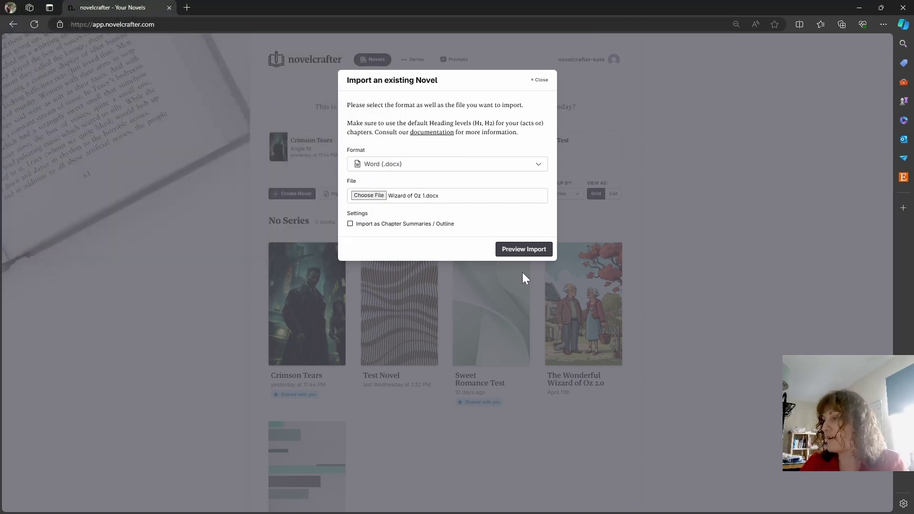
Preview the Wizard of Oz 1 import, scroll its acts and chapters, and confirm it as Imported Novel.
{"action": "left_click", "coordinate": [517, 249]}
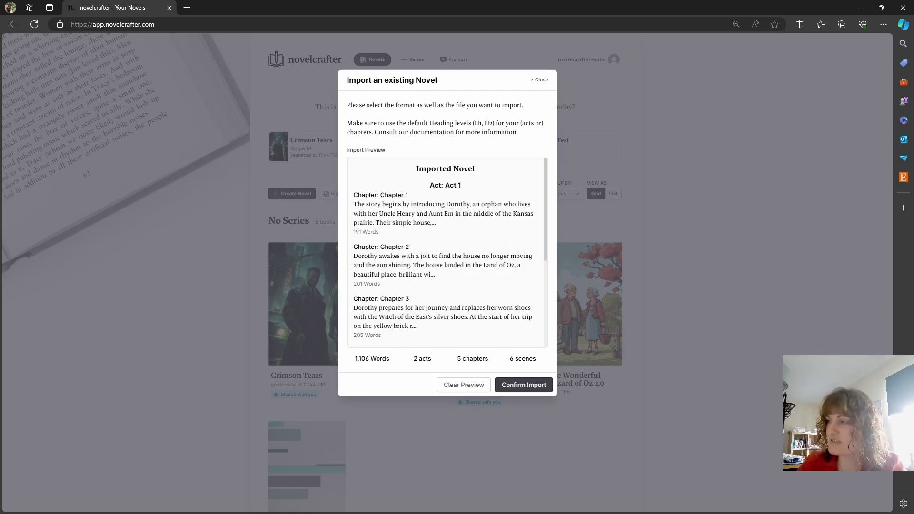
{"action": "scroll", "coordinate": [384, 238], "scroll_direction": "down", "scroll_amount": 1}
{"action": "scroll", "coordinate": [453, 314], "scroll_direction": "down", "scroll_amount": 3}
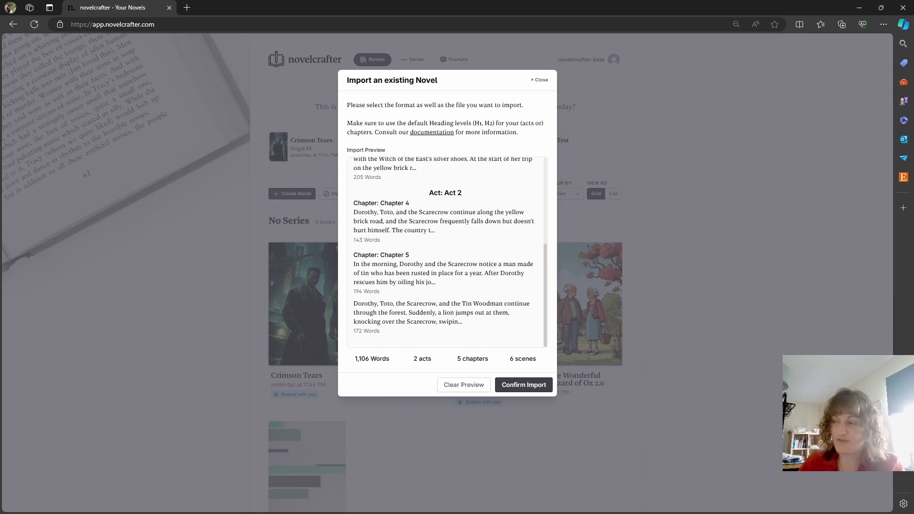
{"action": "scroll", "coordinate": [449, 300], "scroll_direction": "up", "scroll_amount": 4}
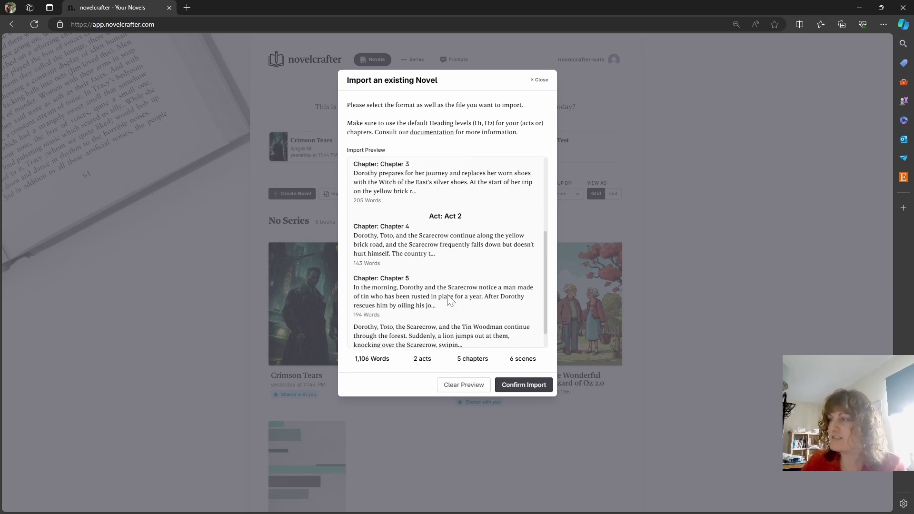
{"action": "left_click", "coordinate": [535, 386]}
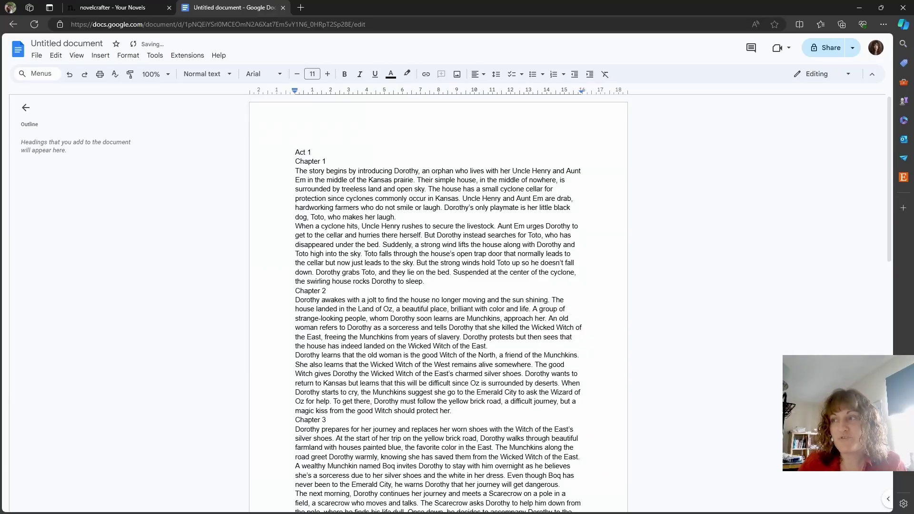
Make the Chapter 1 and Chapter 2 lines Heading 1 in the Google Doc.
{"action": "scroll", "coordinate": [438, 305], "scroll_direction": "down", "scroll_amount": 7}
{"action": "left_click", "coordinate": [296, 206]}
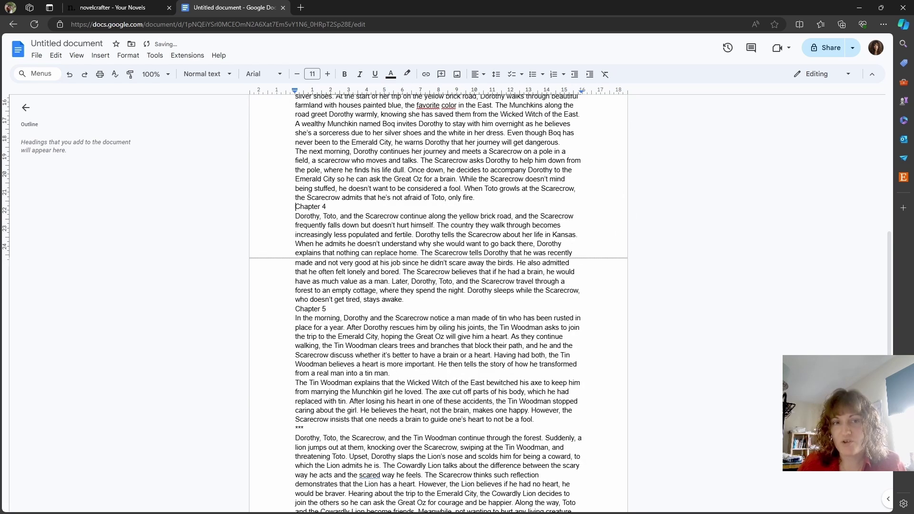
{"action": "key", "text": "ctrl+Home"}
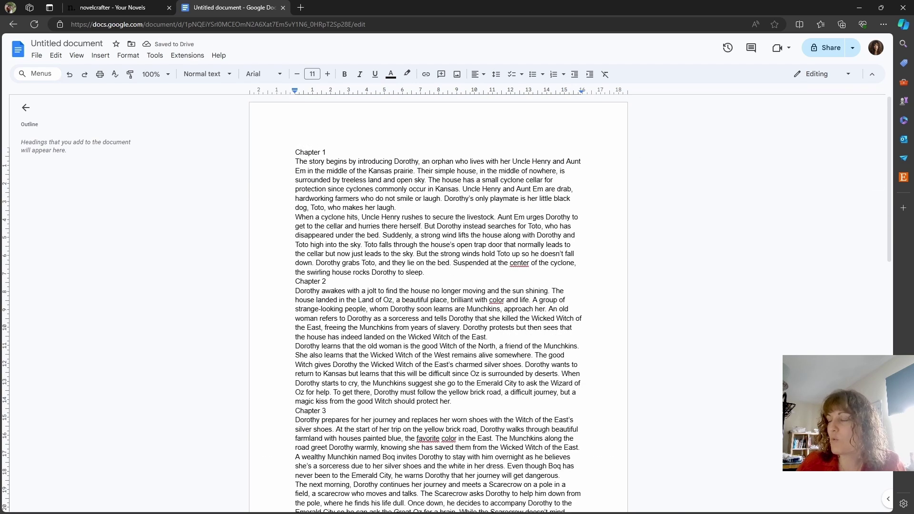
{"action": "triple_click", "coordinate": [312, 152]}
{"action": "left_click", "coordinate": [206, 74]}
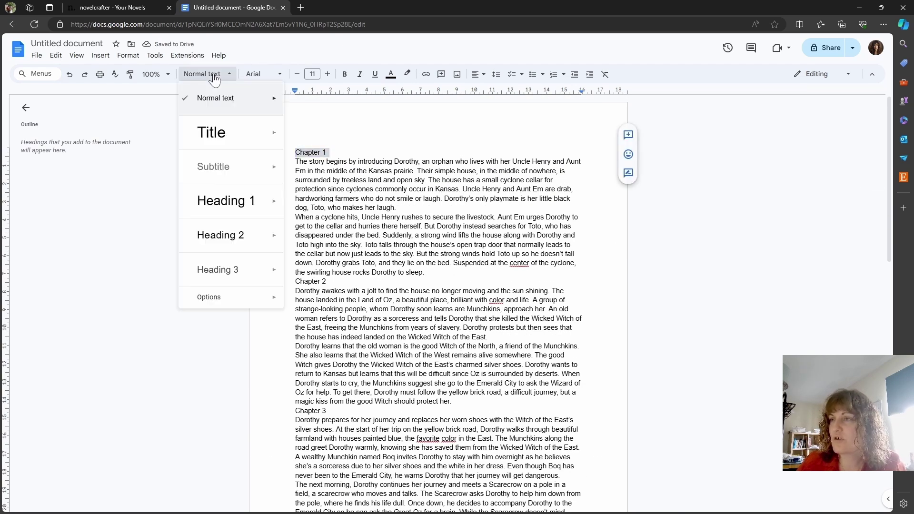
{"action": "left_click", "coordinate": [227, 200]}
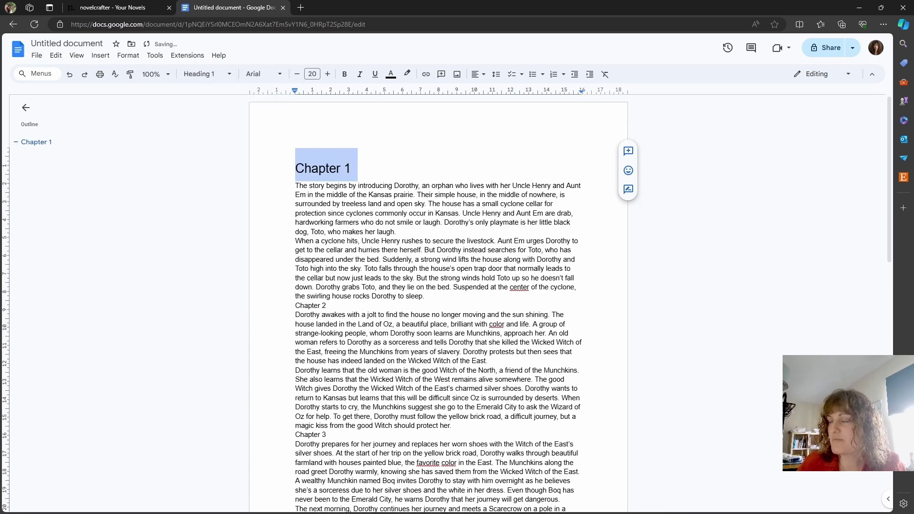
{"action": "scroll", "coordinate": [438, 285], "scroll_direction": "down", "scroll_amount": 2}
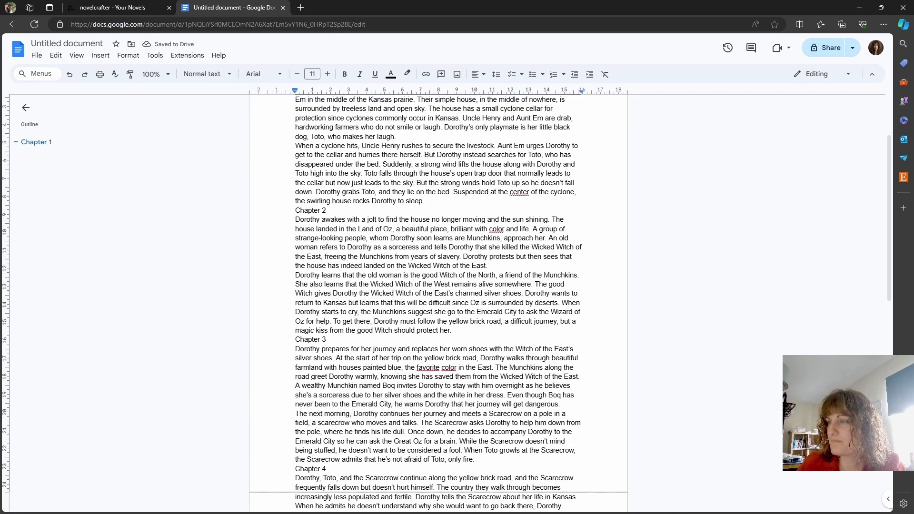
{"action": "triple_click", "coordinate": [309, 210]}
{"action": "left_click", "coordinate": [206, 74]}
{"action": "left_click", "coordinate": [228, 200]}
Apply Heading 1 to the Chapter 3, Chapter 4 and Chapter 5 lines.
{"action": "scroll", "coordinate": [438, 286], "scroll_direction": "down", "scroll_amount": 5}
{"action": "triple_click", "coordinate": [428, 162]}
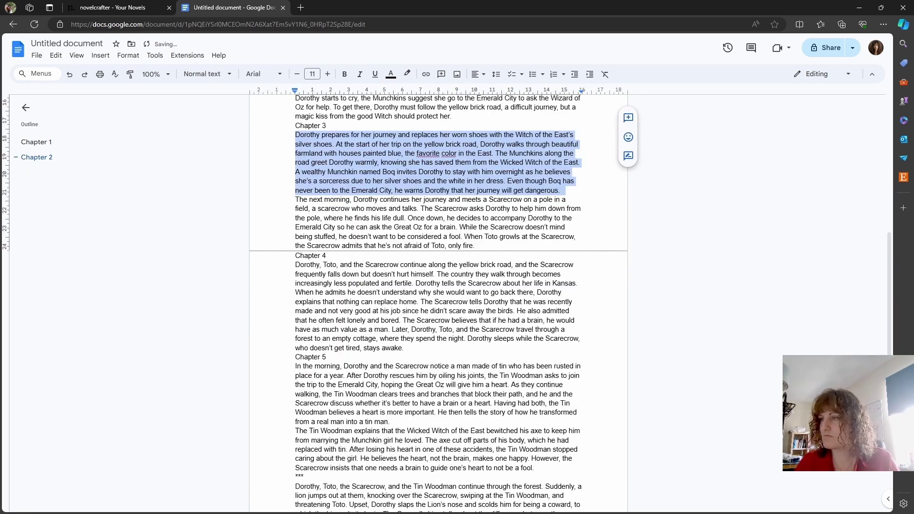
{"action": "triple_click", "coordinate": [311, 126]}
{"action": "key", "text": "ctrl+alt+1"}
{"action": "triple_click", "coordinate": [311, 279]}
{"action": "key", "text": "ctrl+alt+1"}
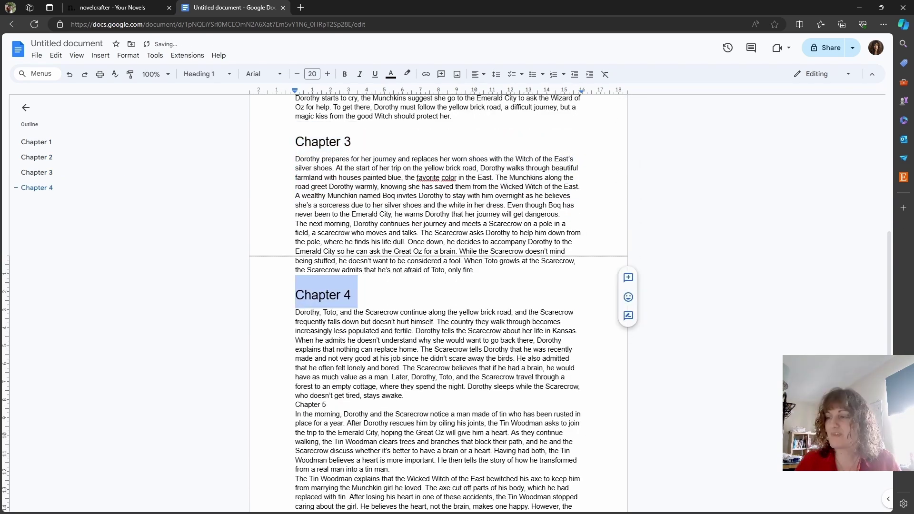
{"action": "triple_click", "coordinate": [311, 405]}
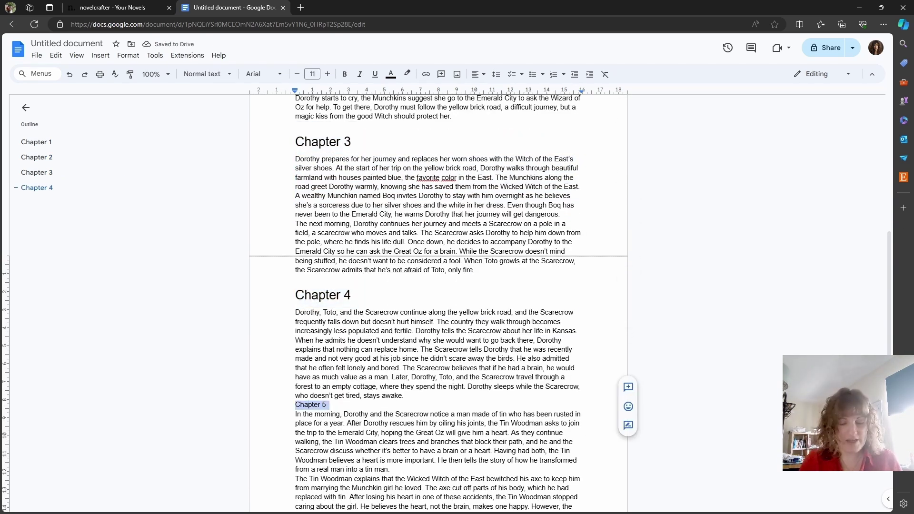
{"action": "key", "text": "ctrl+alt+1"}
{"action": "scroll", "coordinate": [438, 305], "scroll_direction": "down", "scroll_amount": 4}
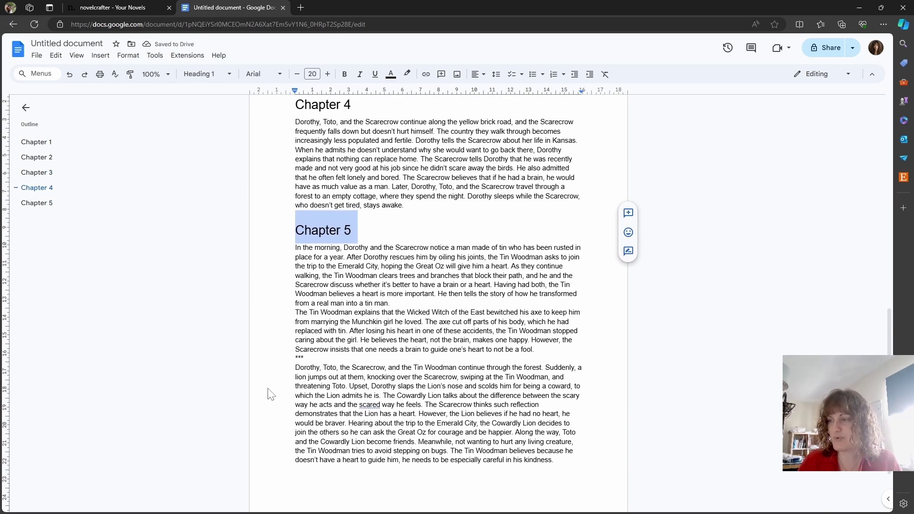
{"action": "scroll", "coordinate": [438, 304], "scroll_direction": "up", "scroll_amount": 7}
Download the Google Doc as a Microsoft Word (.docx) file.
{"action": "left_click", "coordinate": [37, 55]}
{"action": "mouse_move", "coordinate": [70, 162]}
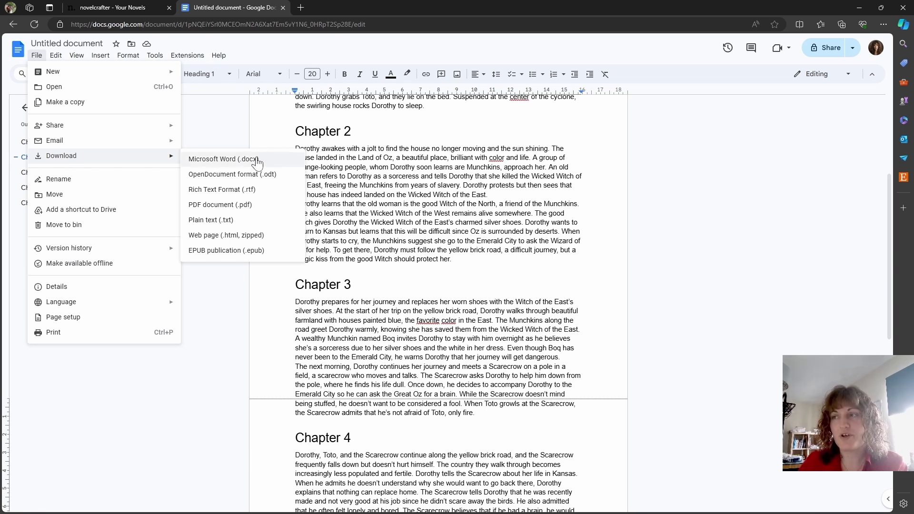
{"action": "left_click", "coordinate": [234, 161]}
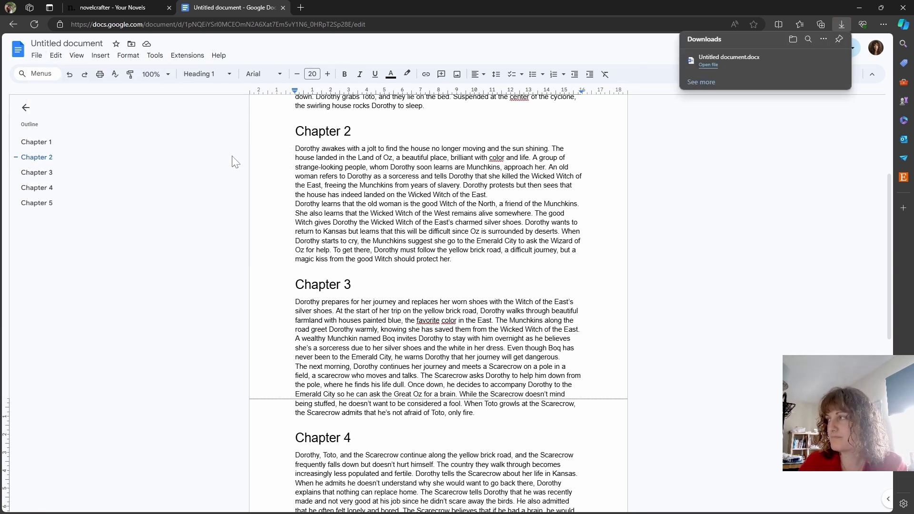
{"action": "left_click", "coordinate": [665, 176]}
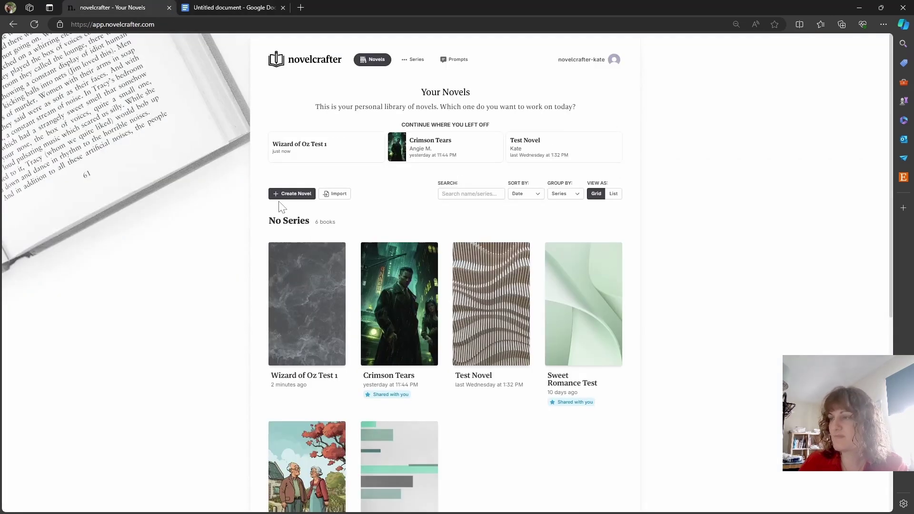
Load Untitled document.docx from Downloads and preview it as 1 act, 5 chapters, 6 scenes.
{"action": "left_click", "coordinate": [295, 192]}
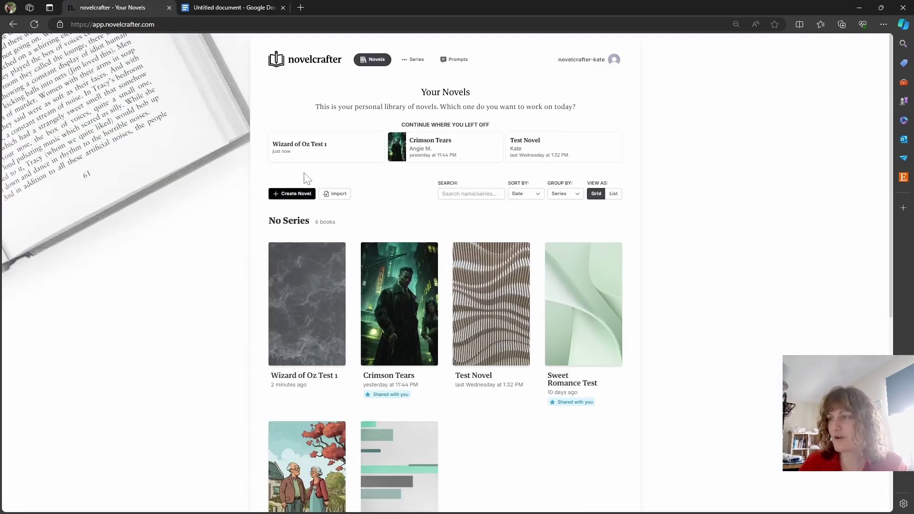
{"action": "left_click", "coordinate": [344, 195]}
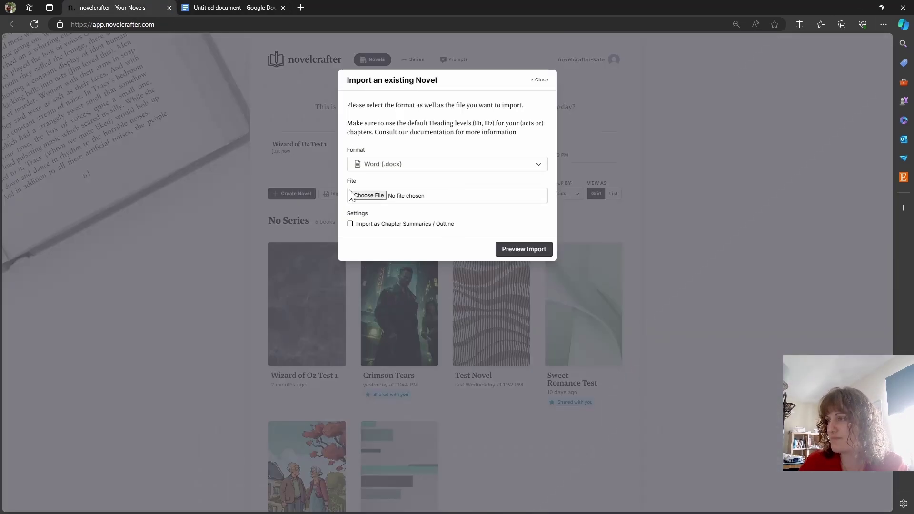
{"action": "left_click", "coordinate": [376, 195]}
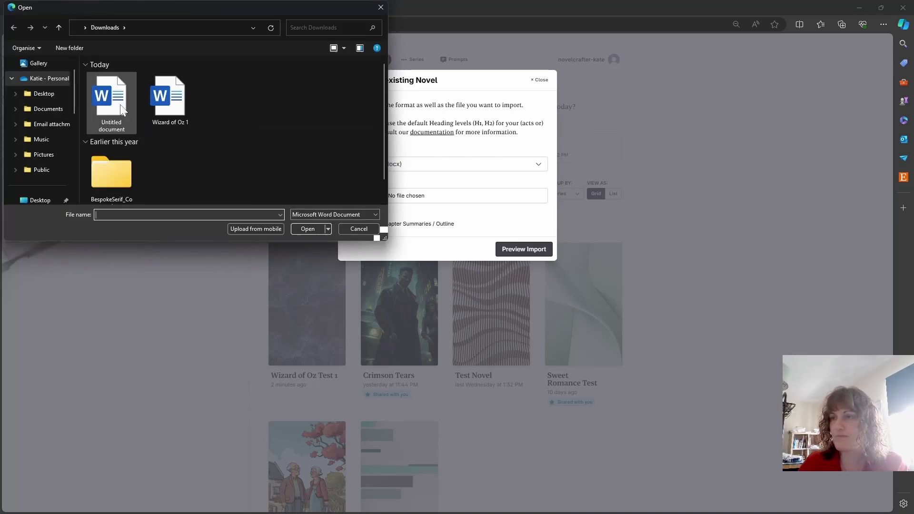
{"action": "double_click", "coordinate": [119, 104]}
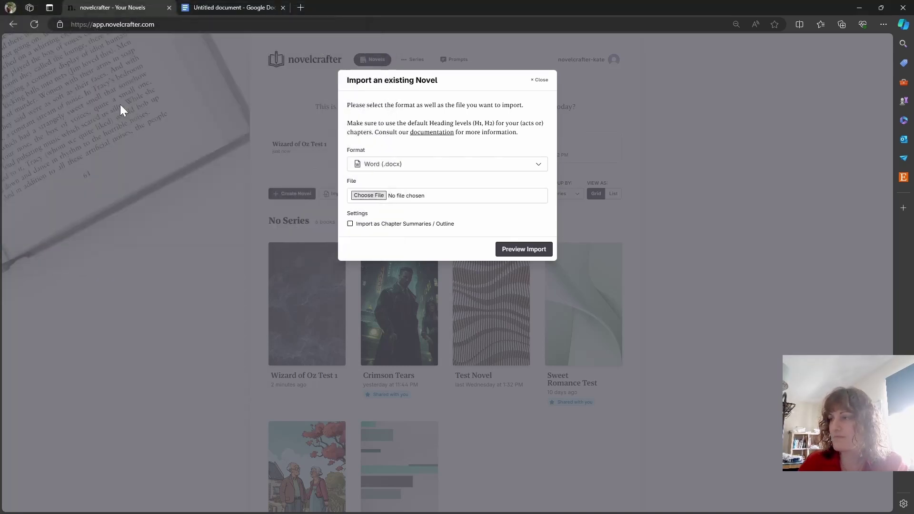
{"action": "left_click", "coordinate": [534, 250]}
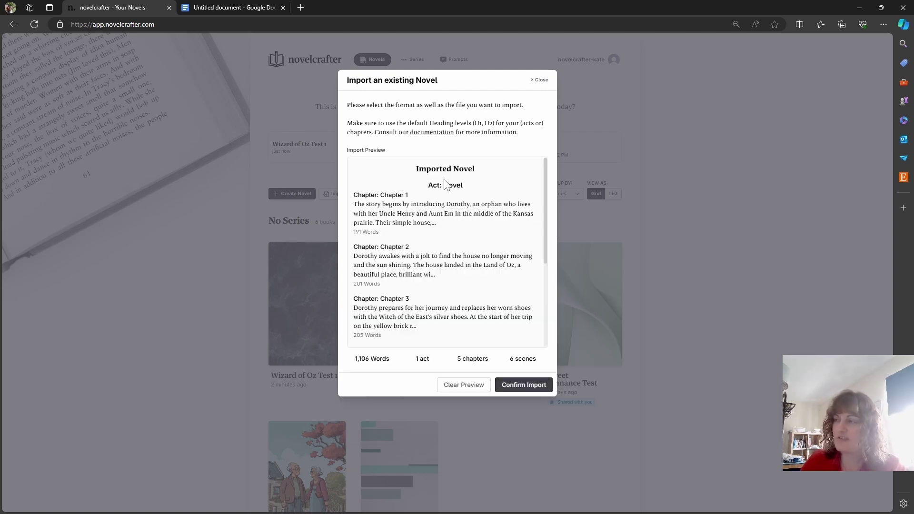
{"action": "scroll", "coordinate": [548, 304], "scroll_direction": "down", "scroll_amount": 3}
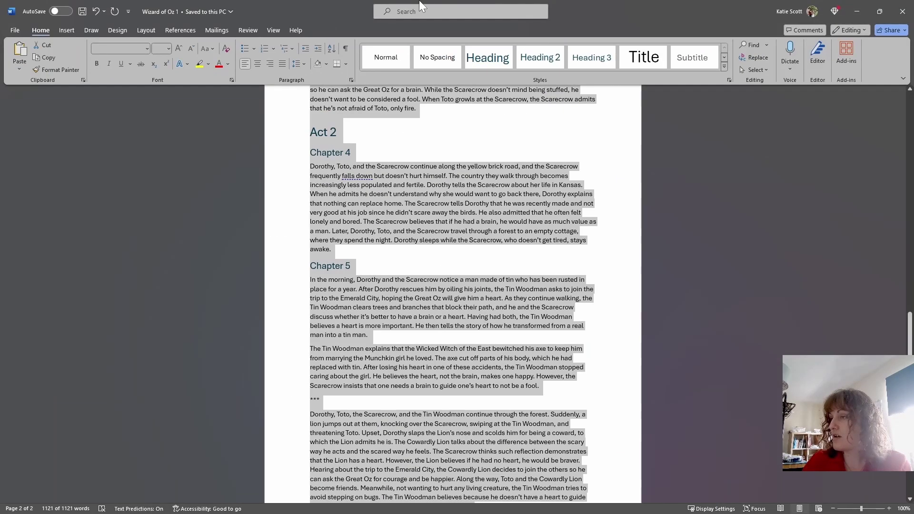
{"action": "scroll", "coordinate": [452, 295], "scroll_direction": "up", "scroll_amount": 15}
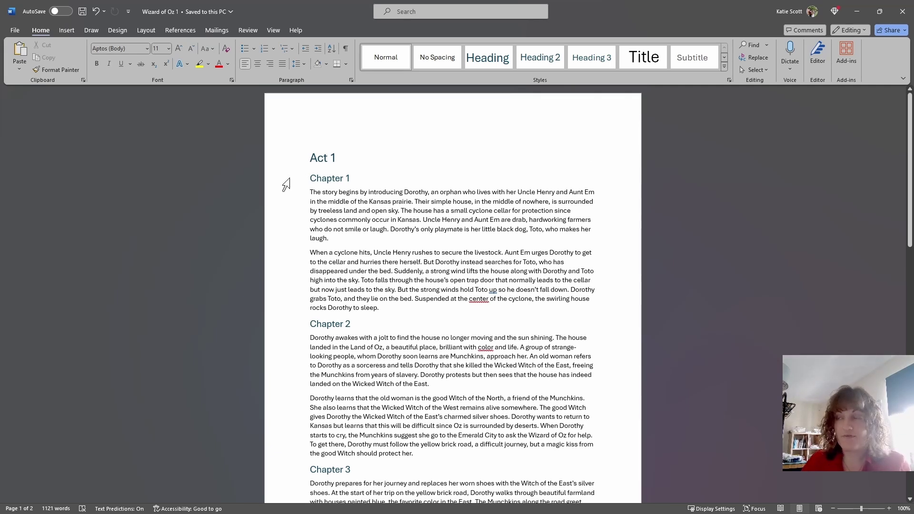
Add a Prologue heading above Act 1 with the line 'Here we have a prologue to the story'.
{"action": "left_click", "coordinate": [310, 158]}
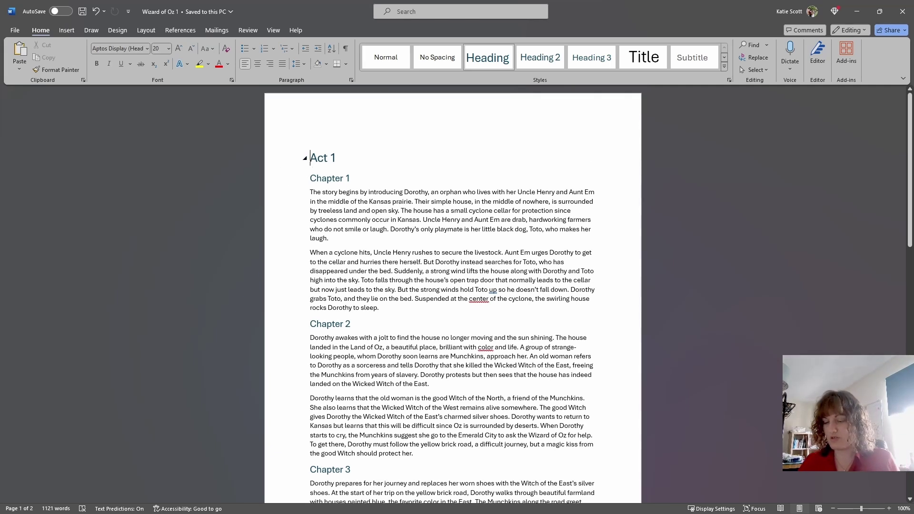
{"action": "key", "text": "Return"}
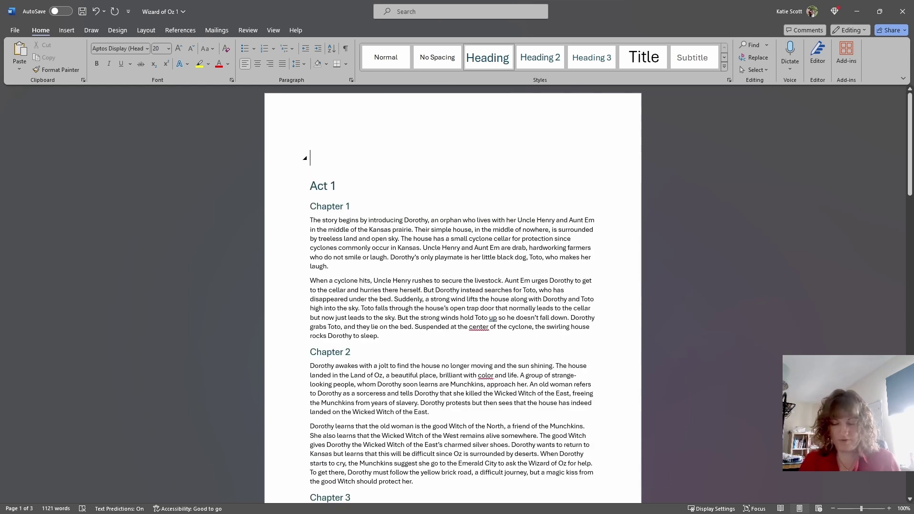
{"action": "type", "text": "Prologue"}
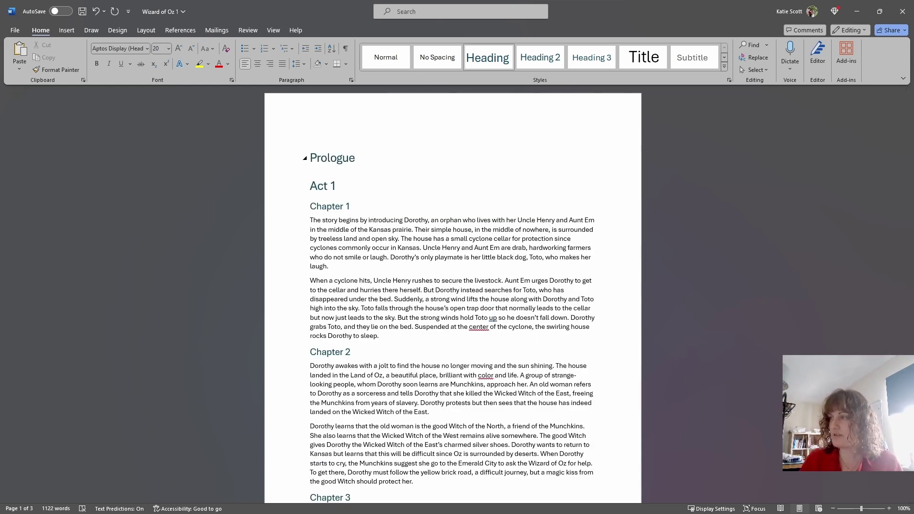
{"action": "key", "text": "Return"}
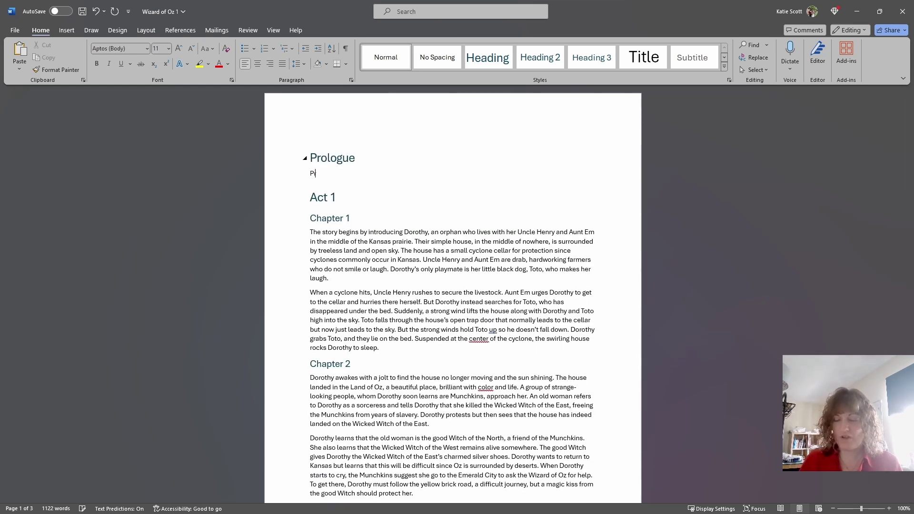
{"action": "left_click", "coordinate": [536, 64]}
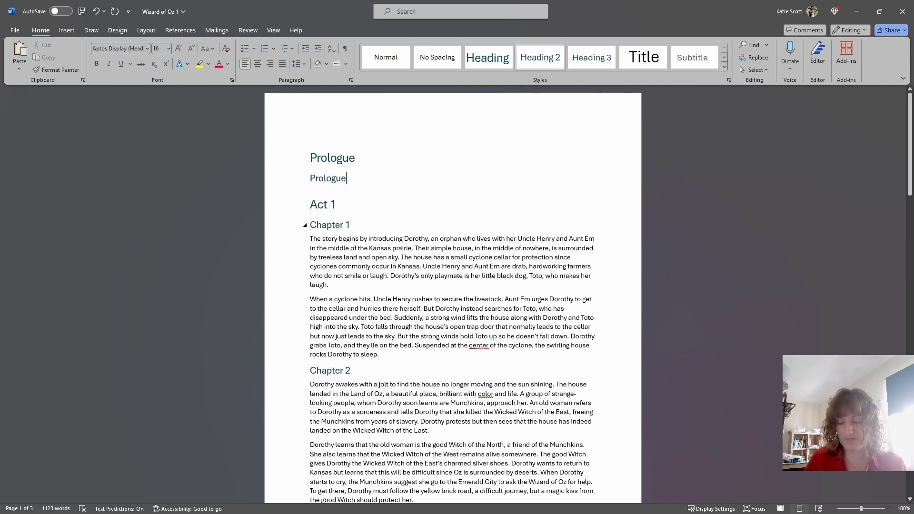
{"action": "key", "text": "Return"}
{"action": "type", "text": "Here we have a "}
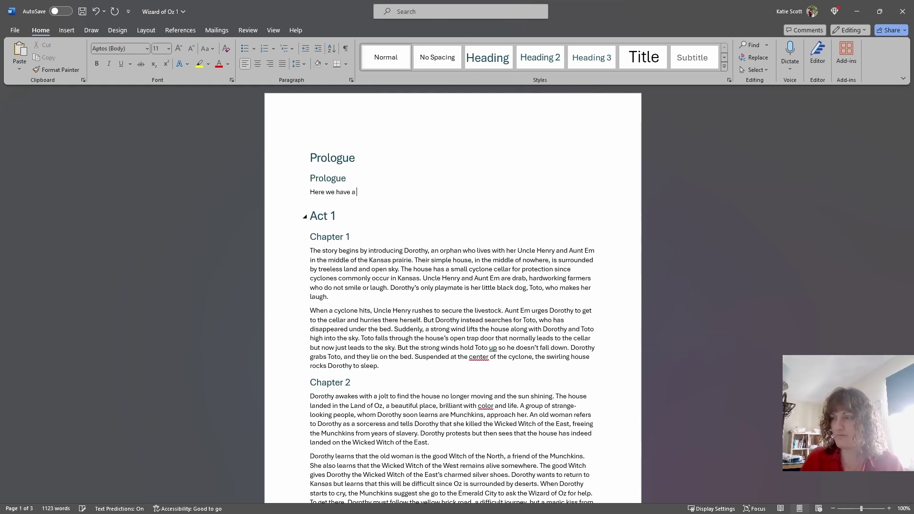
{"action": "type", "text": "prologue to the story"}
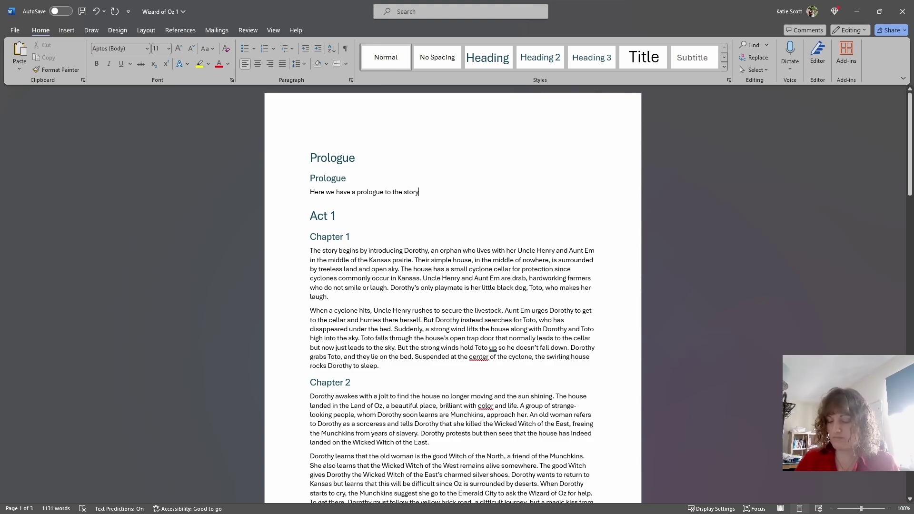
Append a Heading 2 'Epilogue' followed by 'This is the epilogue', then save.
{"action": "scroll", "coordinate": [452, 293], "scroll_direction": "down", "scroll_amount": 20}
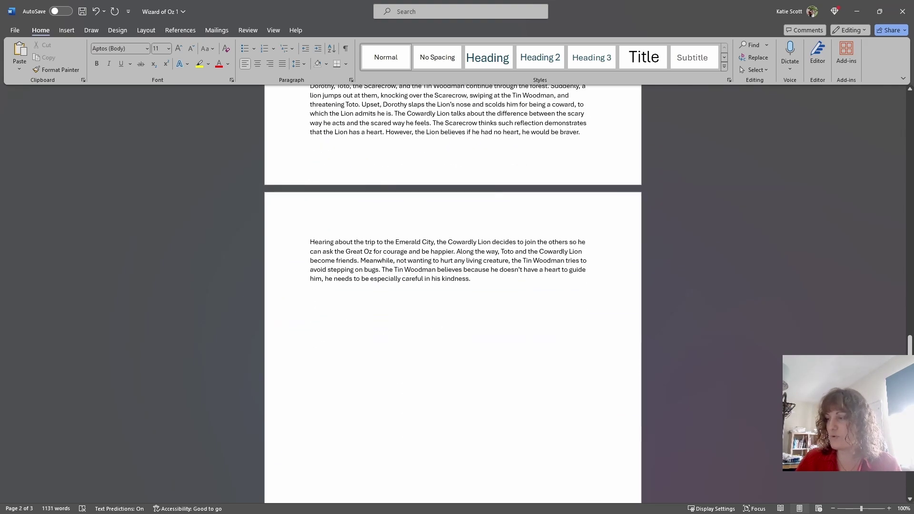
{"action": "left_click", "coordinate": [503, 301]}
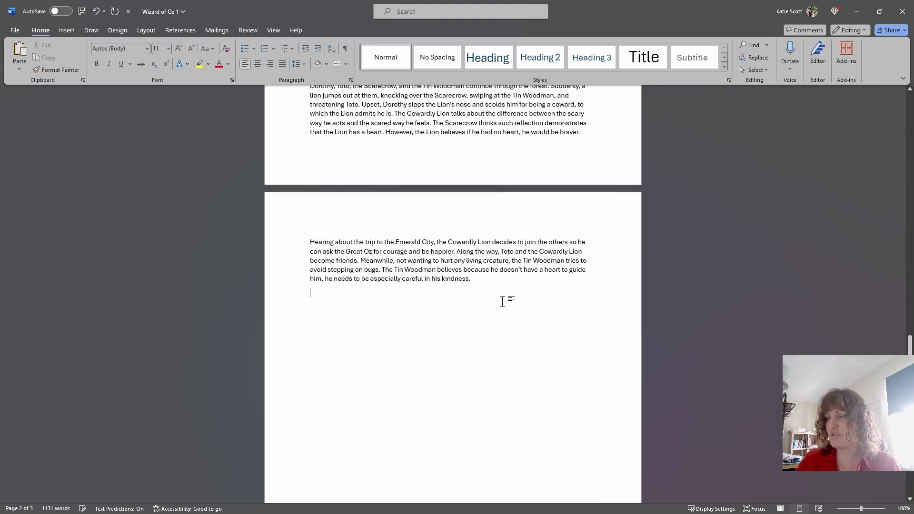
{"action": "left_click", "coordinate": [536, 58]}
{"action": "type", "text": "Epilogue"}
{"action": "key", "text": "Return"}
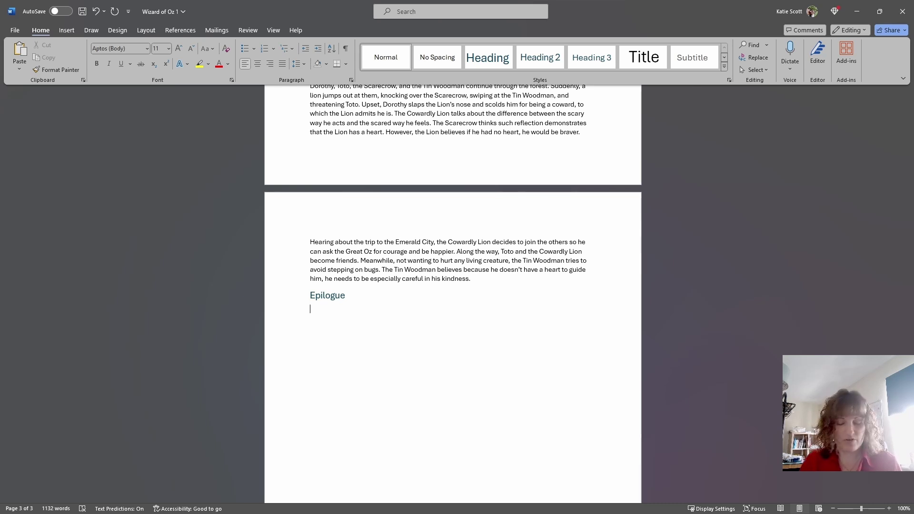
{"action": "type", "text": "This is the epilogue"}
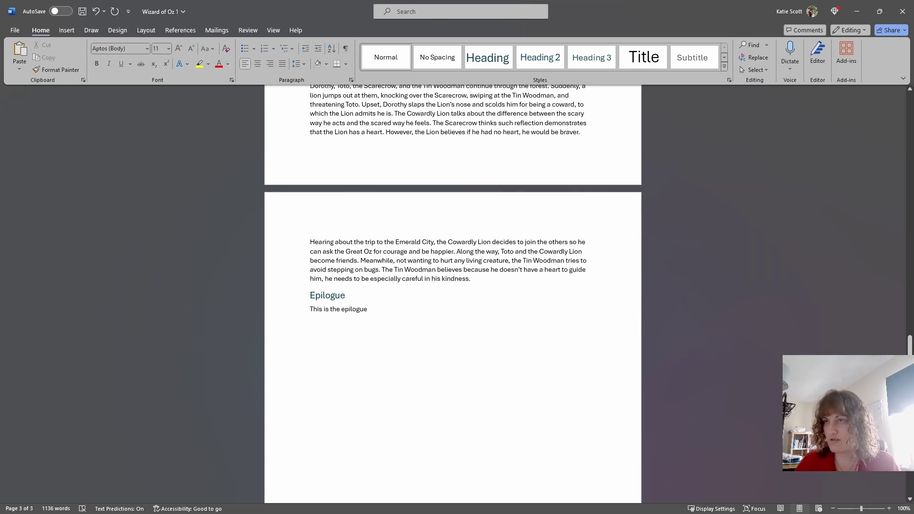
{"action": "key", "text": "ctrl+s"}
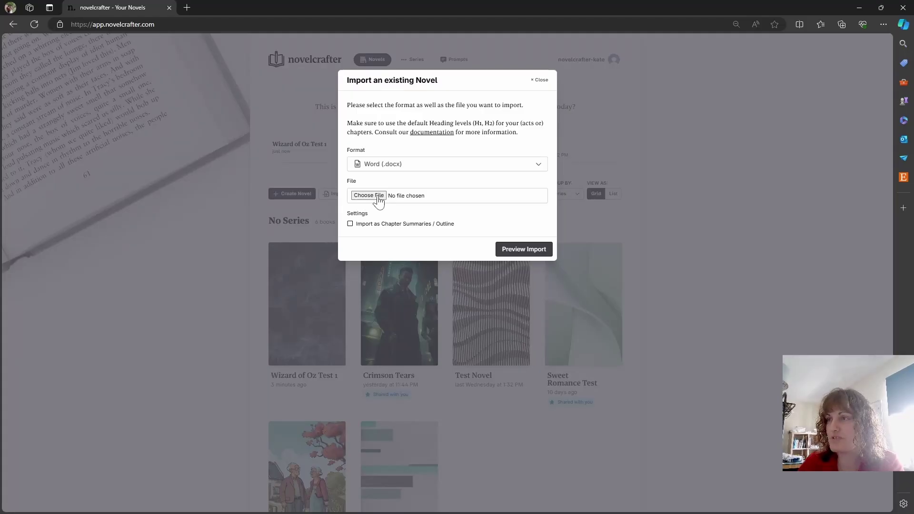
Choose Wizard of Oz 1.docx again and preview it: Prologue act, 3 acts, 7 chapters, 8 scenes.
{"action": "left_click", "coordinate": [379, 197]}
{"action": "left_click", "coordinate": [124, 107]}
{"action": "double_click", "coordinate": [125, 109]}
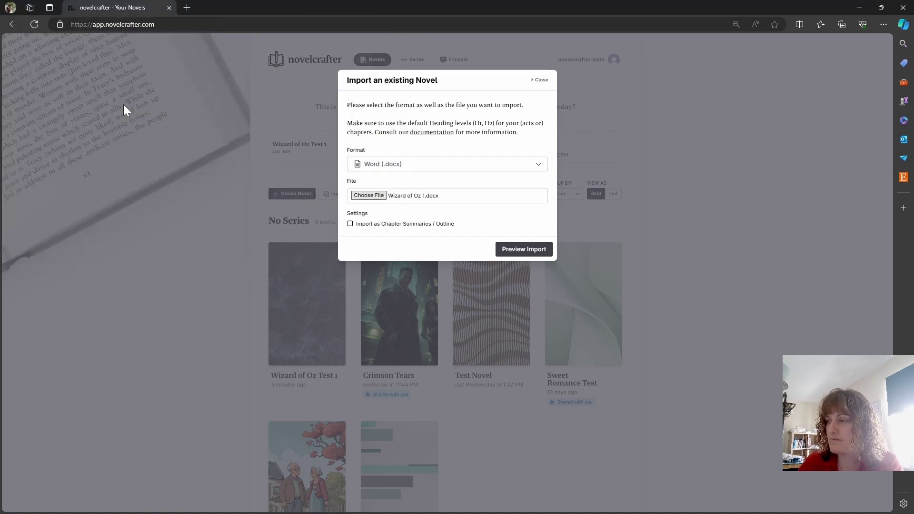
{"action": "left_click", "coordinate": [521, 249]}
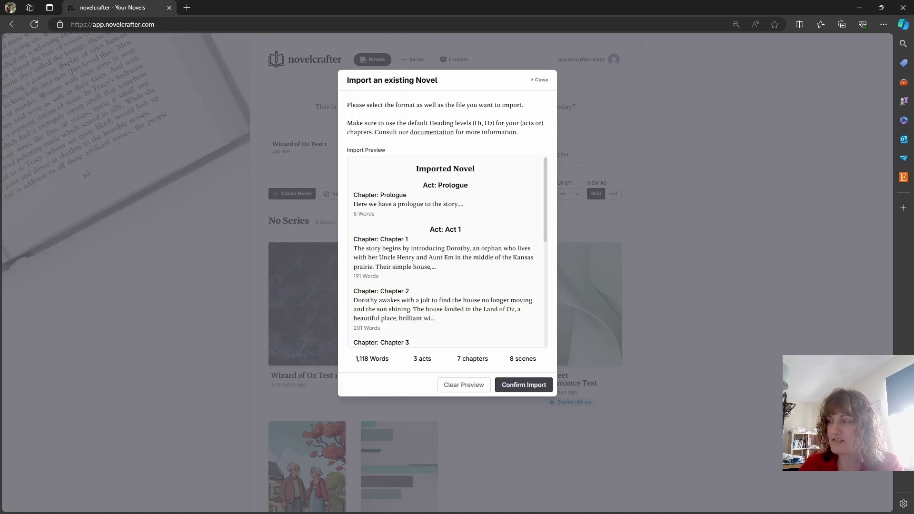
{"action": "scroll", "coordinate": [443, 232], "scroll_direction": "down", "scroll_amount": 5}
{"action": "scroll", "coordinate": [443, 232], "scroll_direction": "down", "scroll_amount": 3}
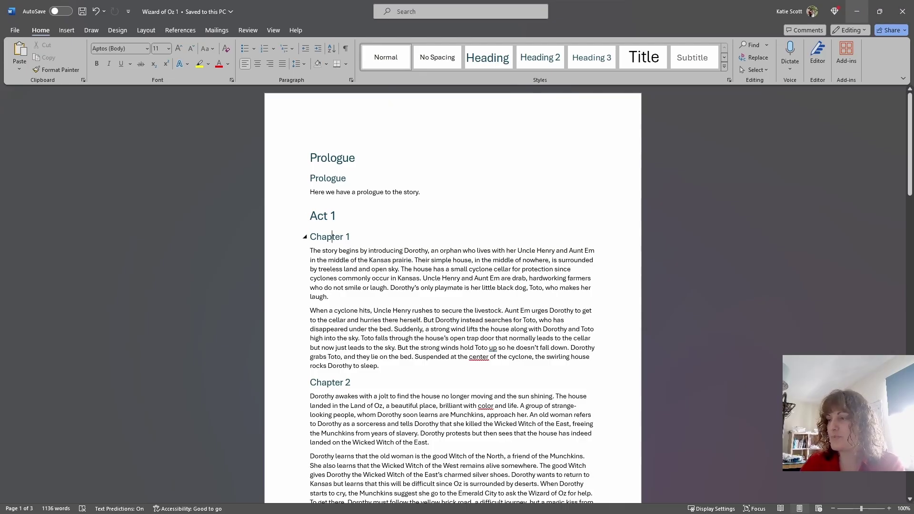
Retitle the Chapter 1 heading 'Cyclone' and Chapter 2 'Witch of the East', then save.
{"action": "triple_click", "coordinate": [332, 237]}
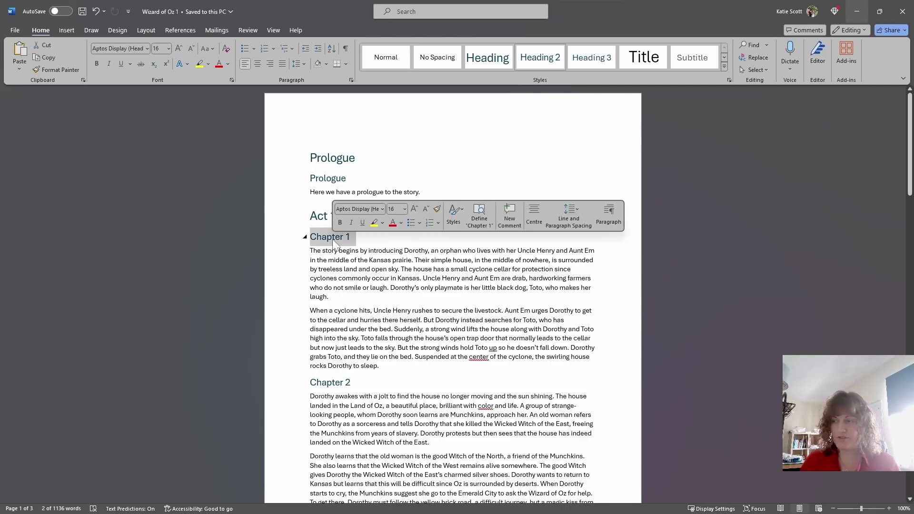
{"action": "type", "text": "Cyclone"}
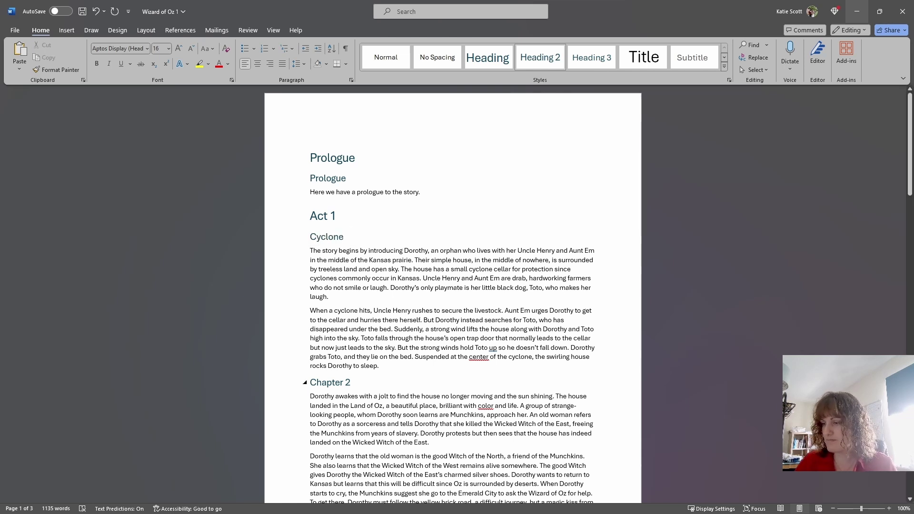
{"action": "triple_click", "coordinate": [334, 383]}
{"action": "type", "text": "Witch of the East"}
{"action": "scroll", "coordinate": [453, 295], "scroll_direction": "down", "scroll_amount": 3}
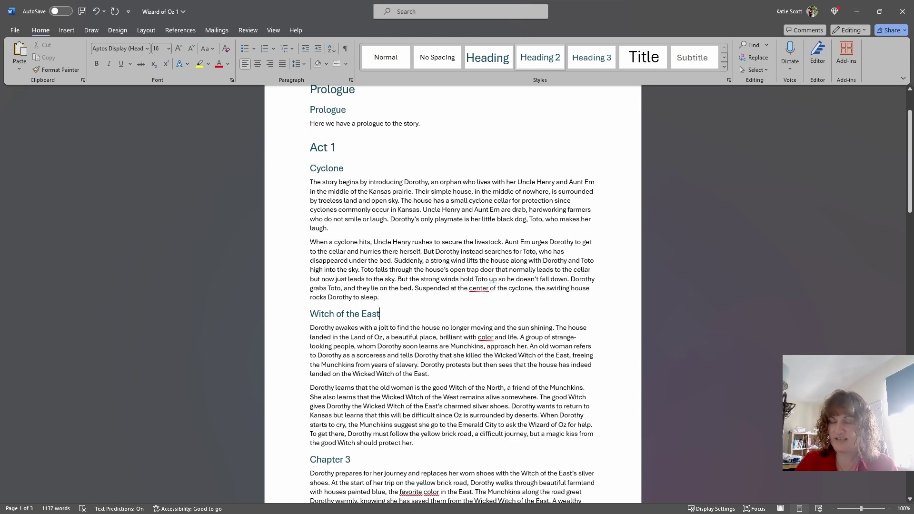
{"action": "left_click", "coordinate": [84, 13]}
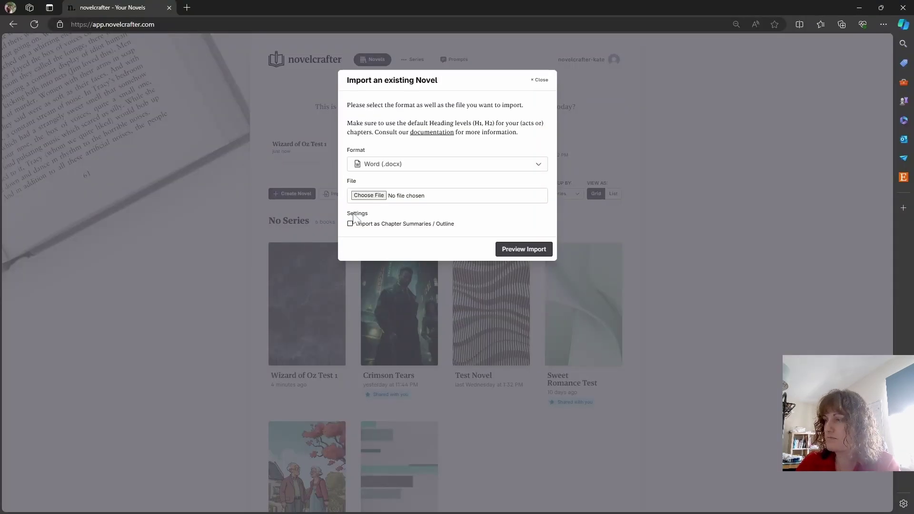
Select the updated Wizard of Oz 1 file, preview it, and confirm the import as Imported Novel.
{"action": "left_click", "coordinate": [368, 195]}
{"action": "key", "text": "Escape"}
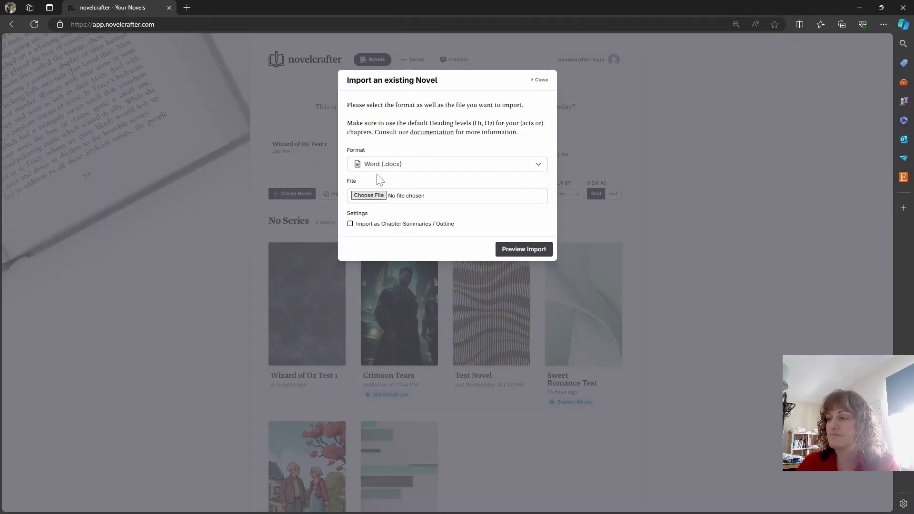
{"action": "left_click", "coordinate": [535, 250]}
{"action": "left_click", "coordinate": [359, 228]}
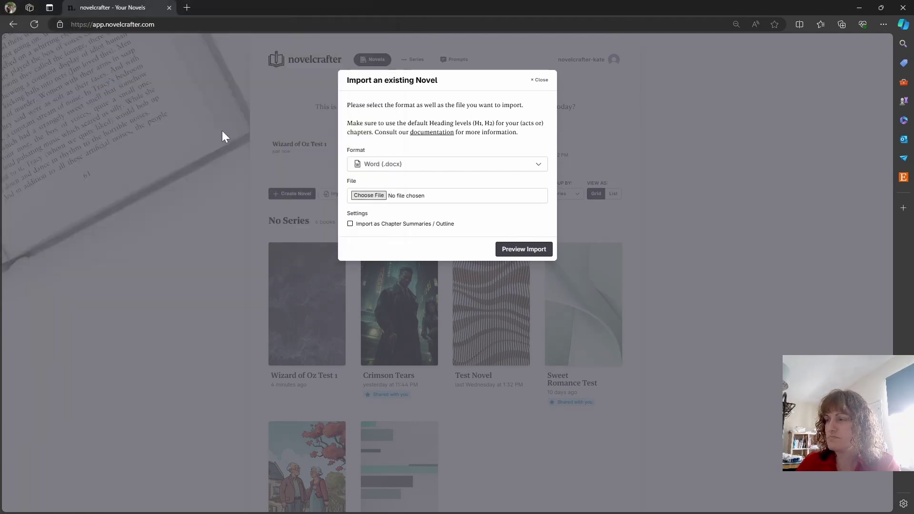
{"action": "left_click", "coordinate": [523, 249]}
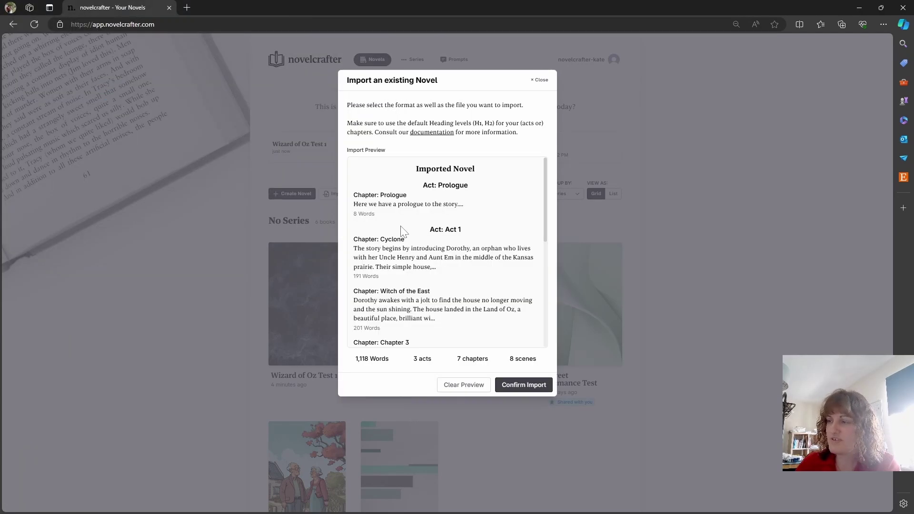
{"action": "left_click", "coordinate": [534, 390]}
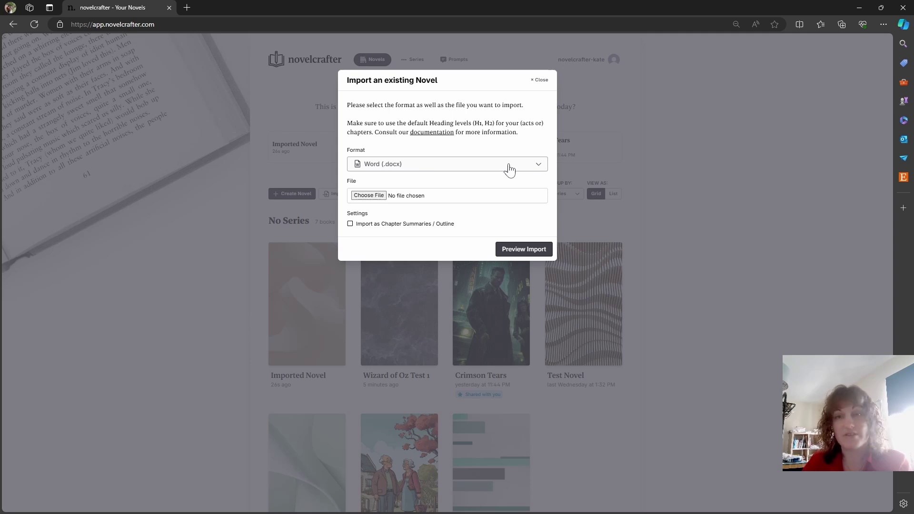
Import Wizard of Oz 1.docx as chapter summaries / outline, creating a new Imported Novel with summary-only scenes.
{"action": "left_click", "coordinate": [363, 199]}
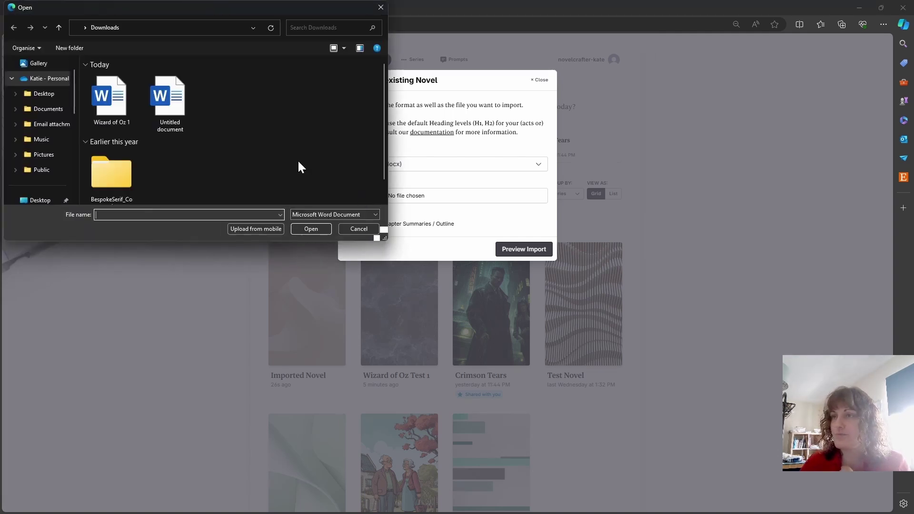
{"action": "double_click", "coordinate": [116, 105]}
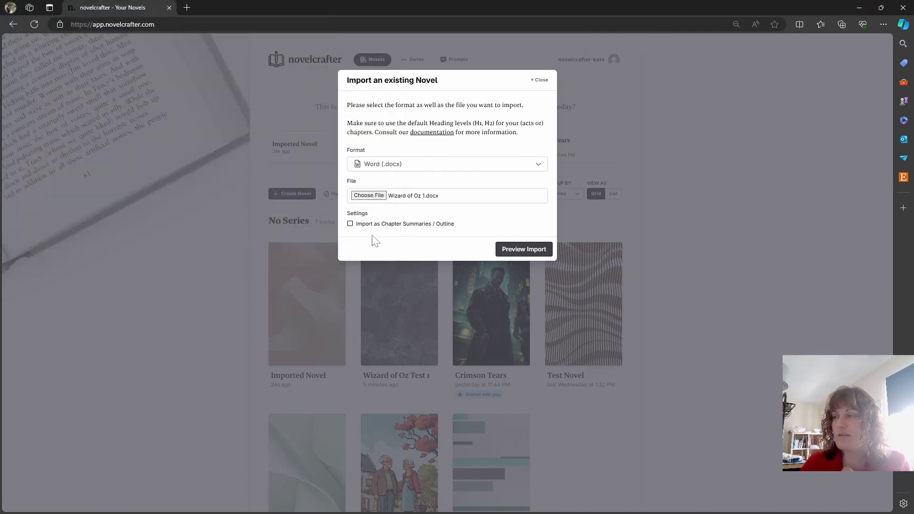
{"action": "left_click", "coordinate": [350, 224]}
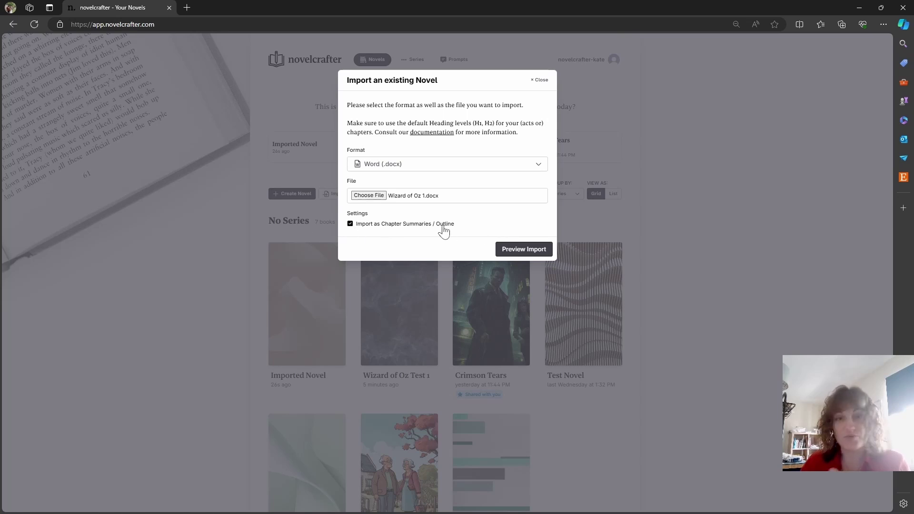
{"action": "left_click", "coordinate": [527, 250]}
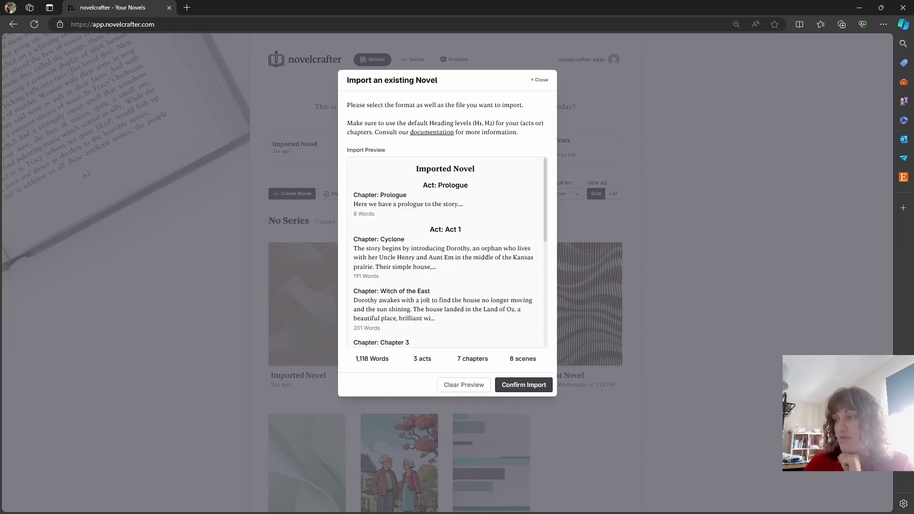
{"action": "left_click", "coordinate": [523, 387]}
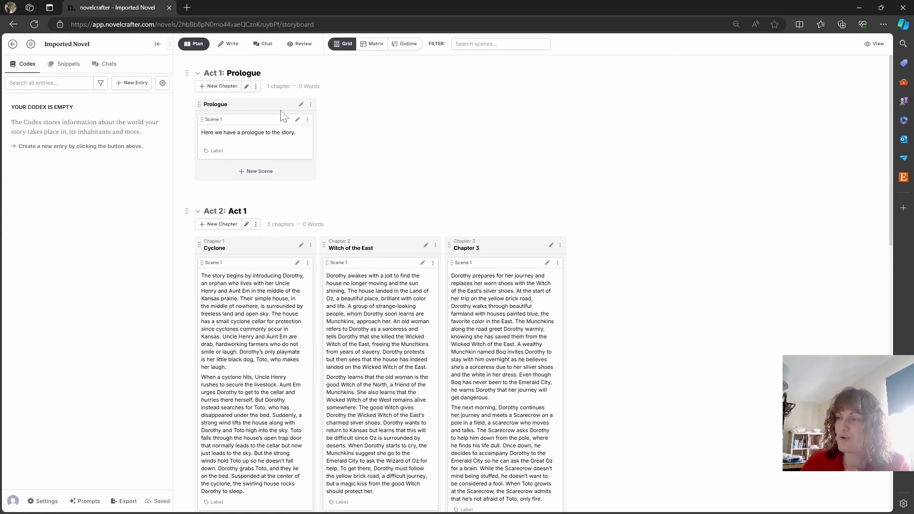
{"action": "scroll", "coordinate": [519, 205], "scroll_direction": "down", "scroll_amount": 2}
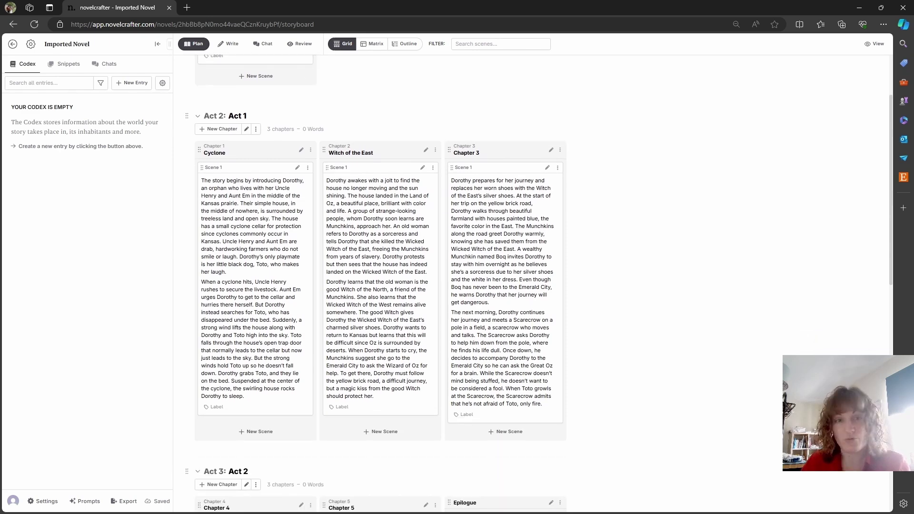
{"action": "scroll", "coordinate": [379, 286], "scroll_direction": "down", "scroll_amount": 6}
{"action": "scroll", "coordinate": [378, 285], "scroll_direction": "up", "scroll_amount": 6}
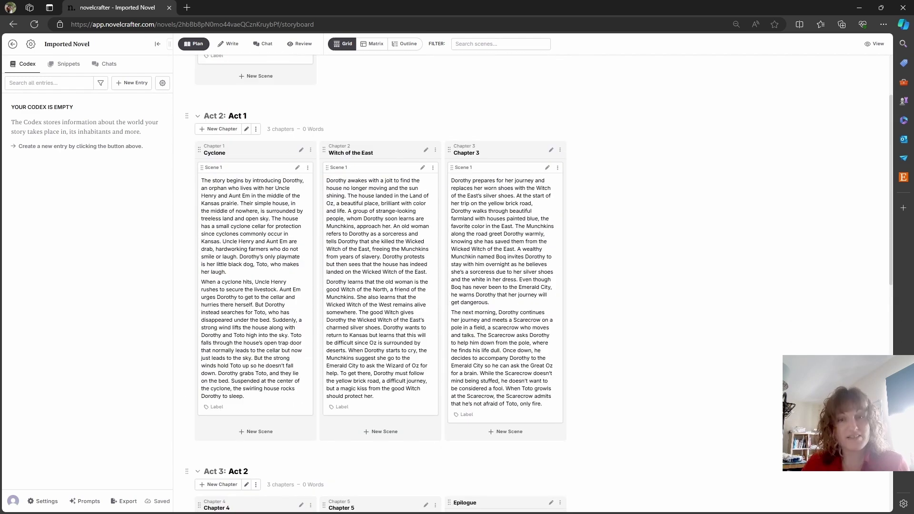
{"action": "scroll", "coordinate": [455, 195], "scroll_direction": "up", "scroll_amount": 2}
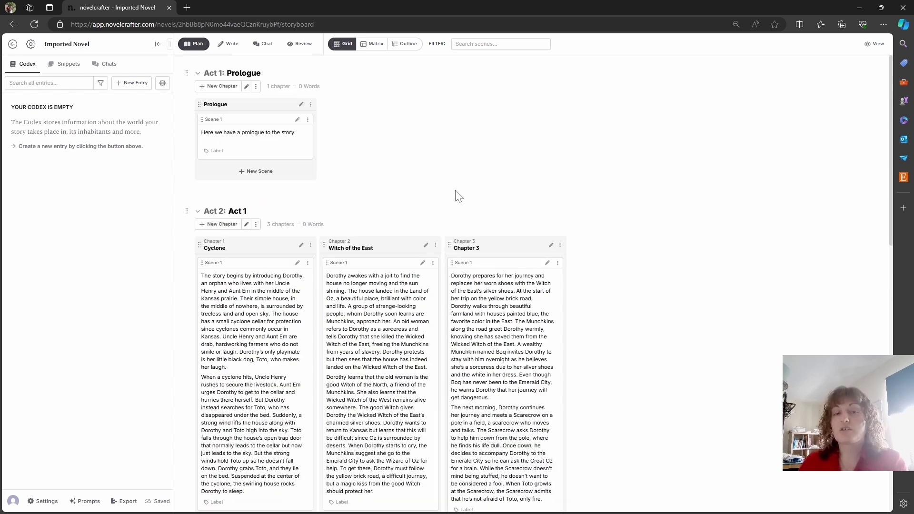